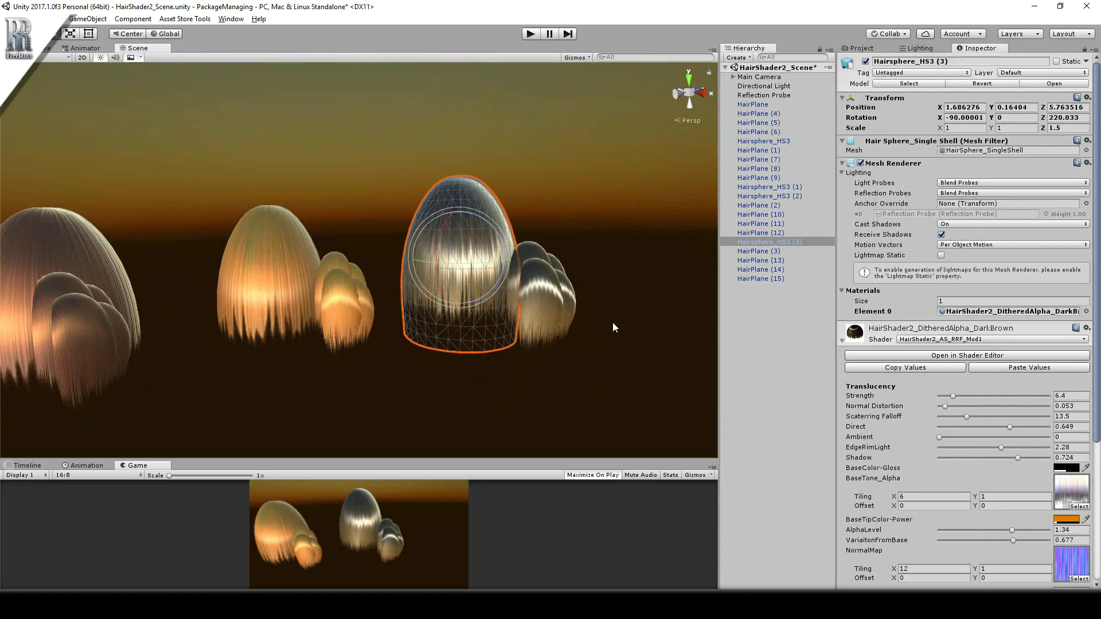
- Turn off the selection outline and selection wireframe display in the scene view
middle_click_drag(631, 330, 503, 306)
right_click_drag(502, 275, 536, 453, "alt")
left_click_drag(536, 453, 568, 412, "alt")
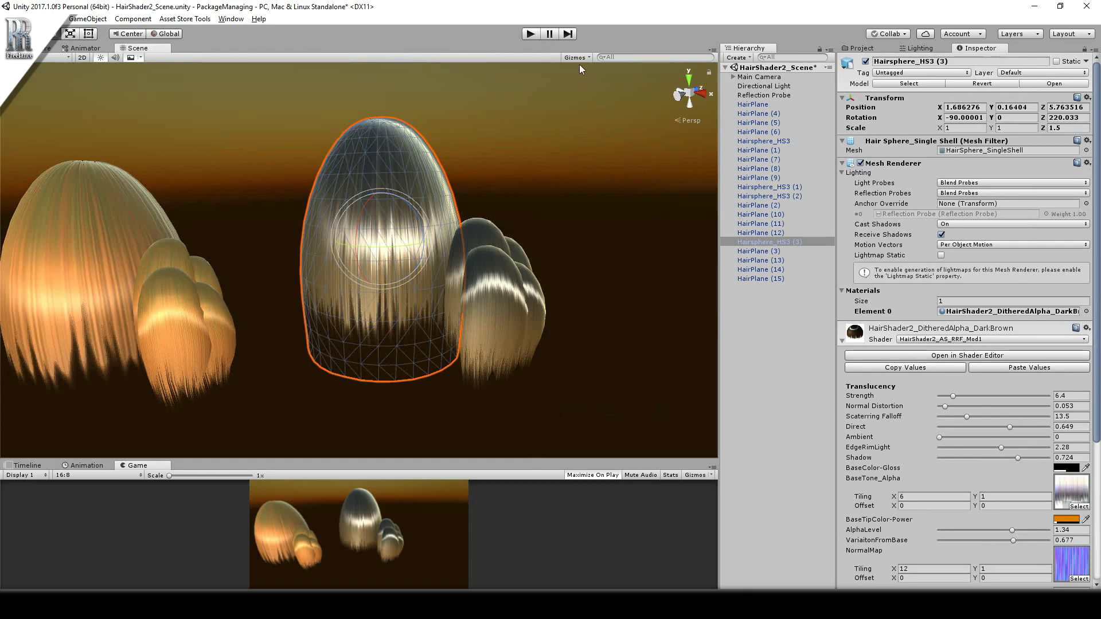
left_click(576, 58)
left_click(570, 94)
left_click(571, 106)
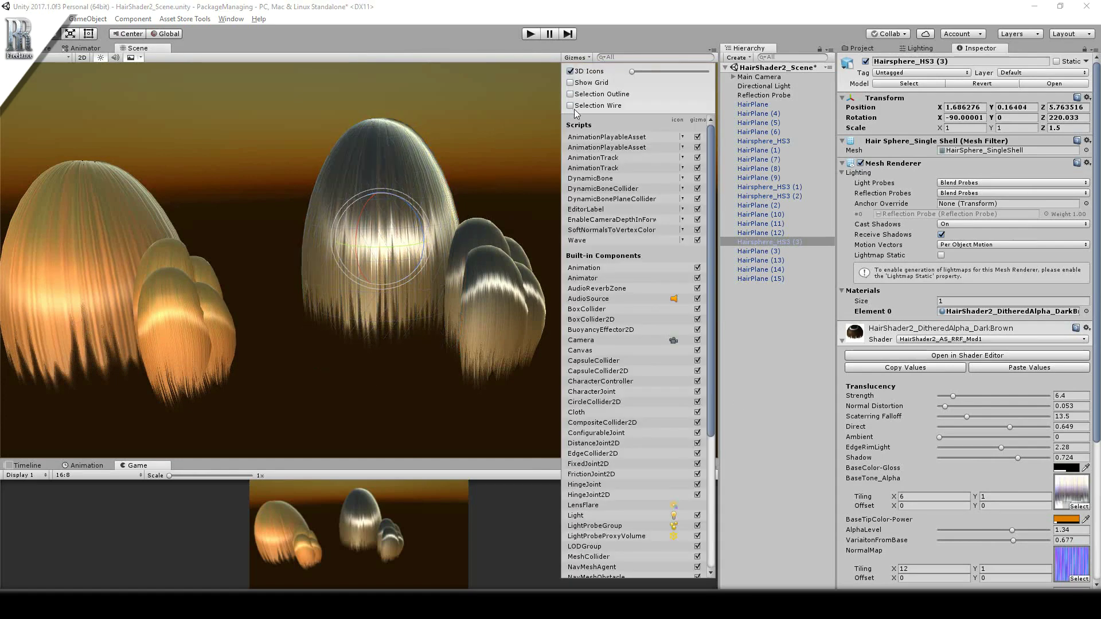
left_click(765, 384)
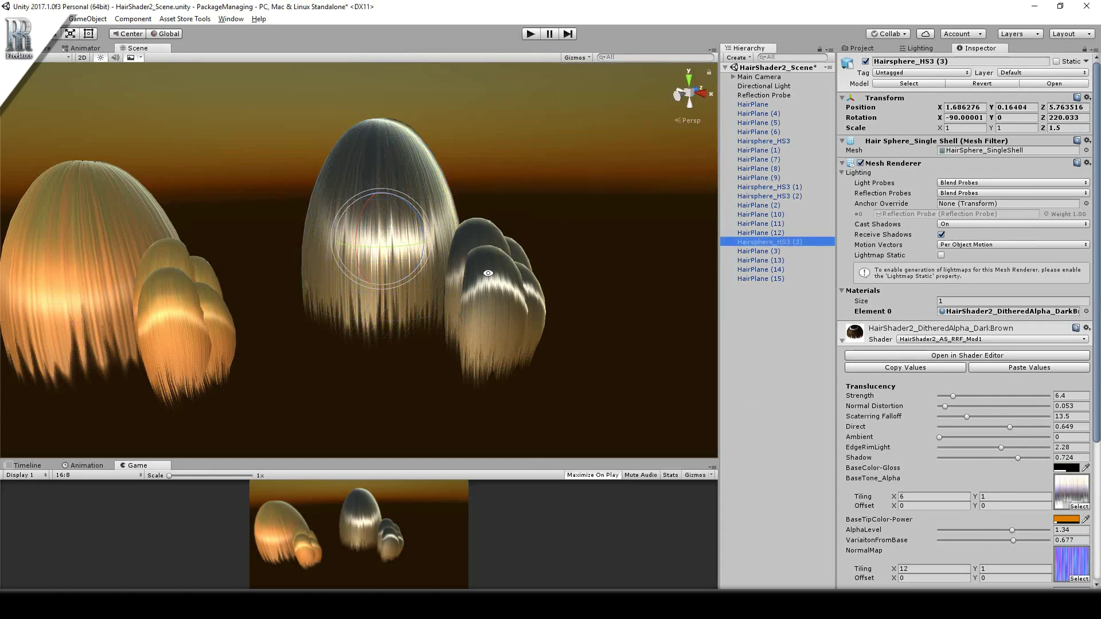
- Set Hairsphere_HS3 (3)'s translucency Strength to 17.2, Normal Distortion to 0.175, Scattering Falloff to 5.8 and Direct to 1
right_click_drag(488, 273, 556, 306, "alt")
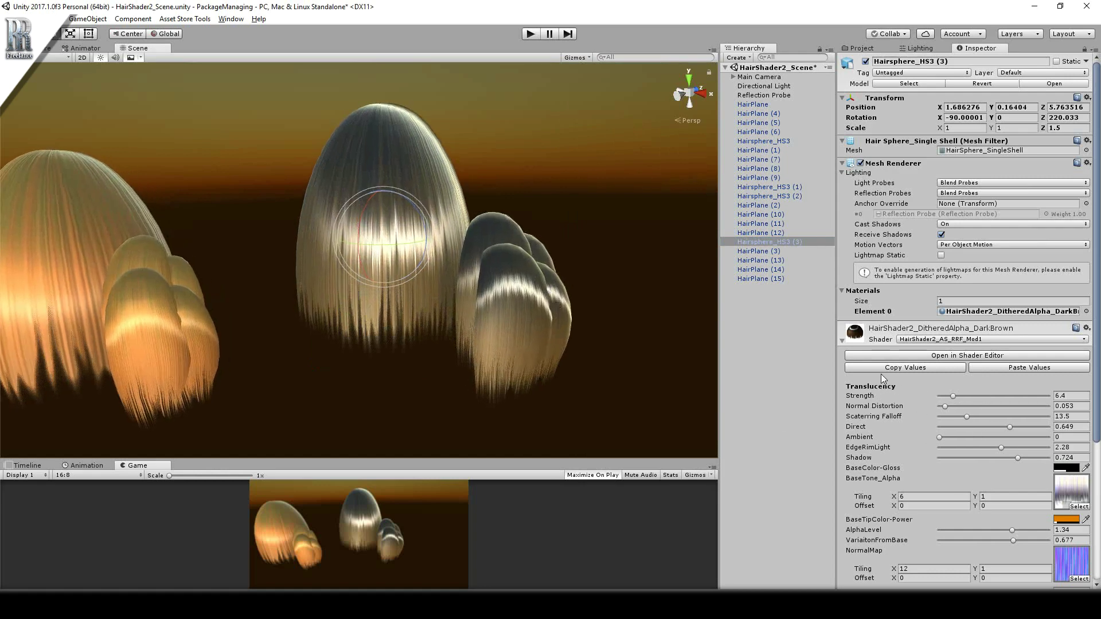
left_click_drag(321, 270, 878, 128, "alt")
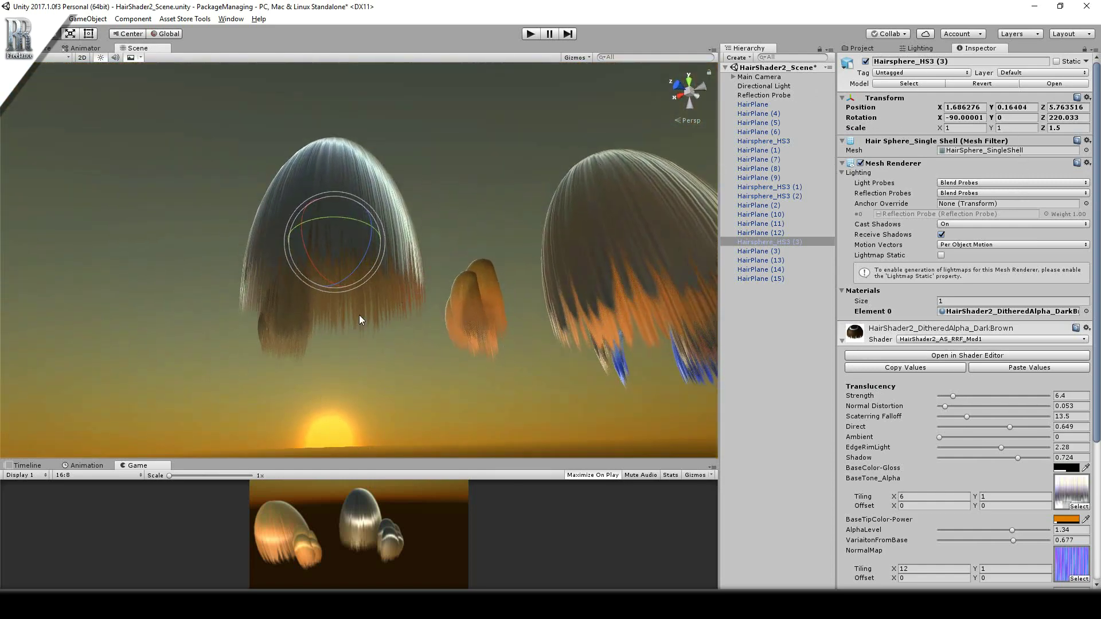
left_click_drag(962, 399, 994, 398)
left_click(710, 404)
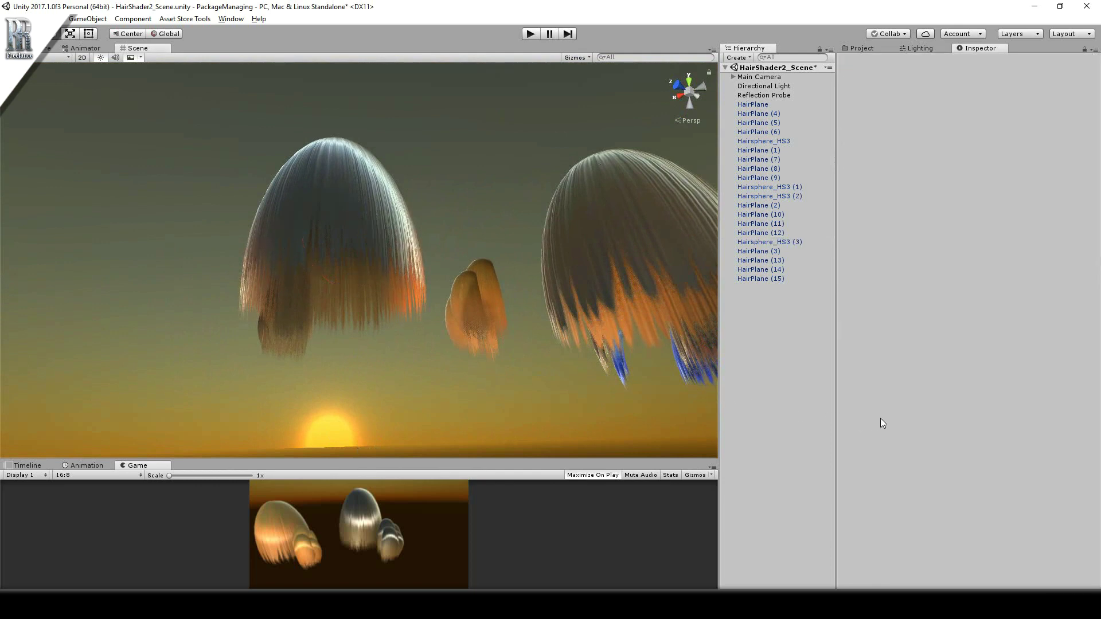
left_click(398, 273)
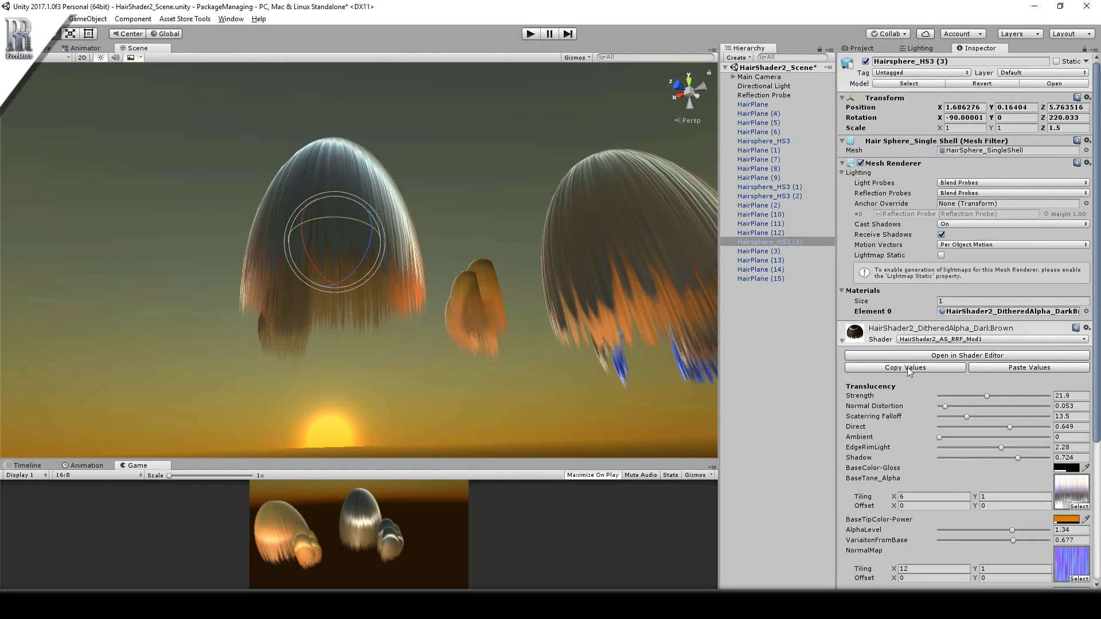
left_click(788, 370)
left_click_drag(991, 398, 1082, 434)
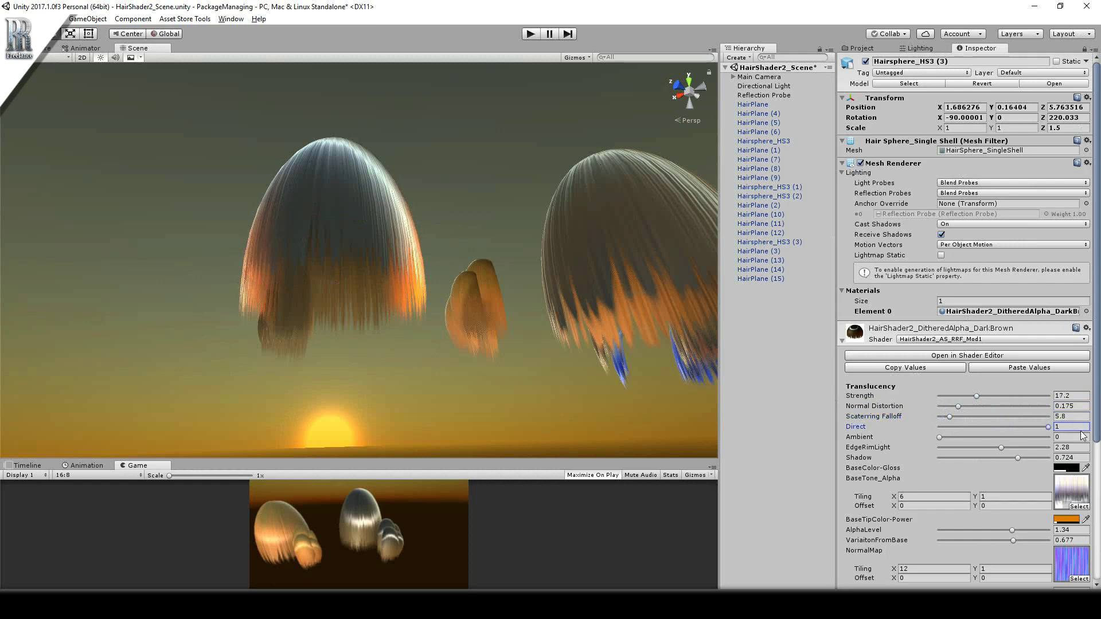
- Set the hair material's EdgeRimLight to 1.54 and Shadow to 1, and inspect the backlit hair
left_click(946, 438)
mouse_move(1010, 449)
left_mouse_down()
mouse_move(979, 448)
mouse_move(1036, 451)
mouse_move(971, 451)
mouse_move(1086, 459)
left_mouse_up()
mouse_move(446, 236)
left_mouse_down("alt")
mouse_move(450, 313)
mouse_move(522, 320)
left_mouse_up("alt")
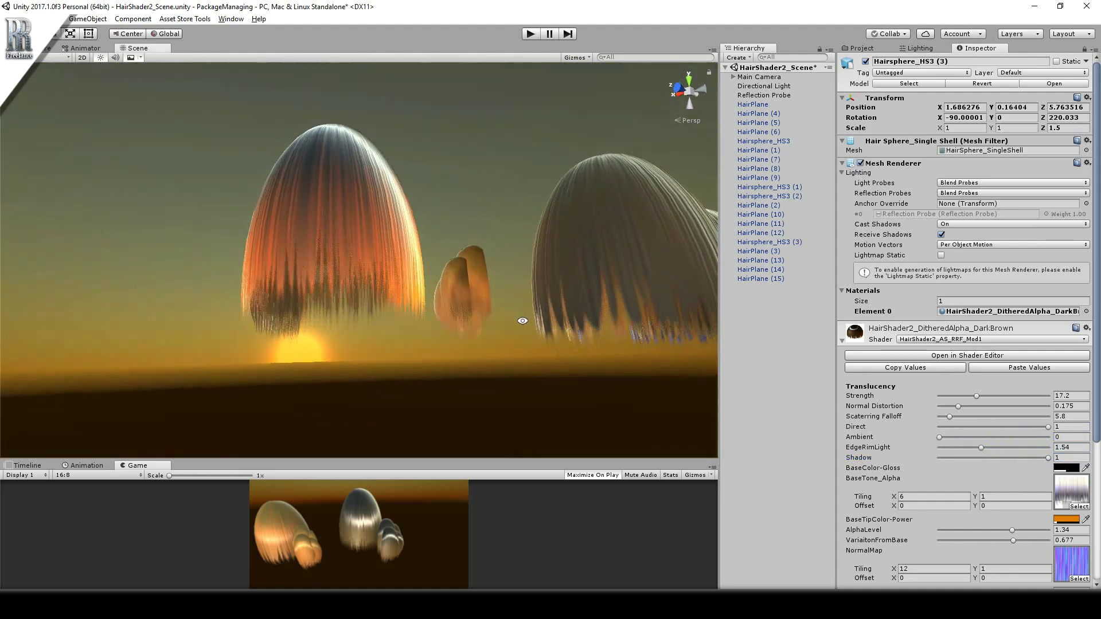
- Try near-black 1816147A as the hair's BaseColor-Gloss and brown A37E4F1C as its BaseTipColor-Power
left_click(1067, 468)
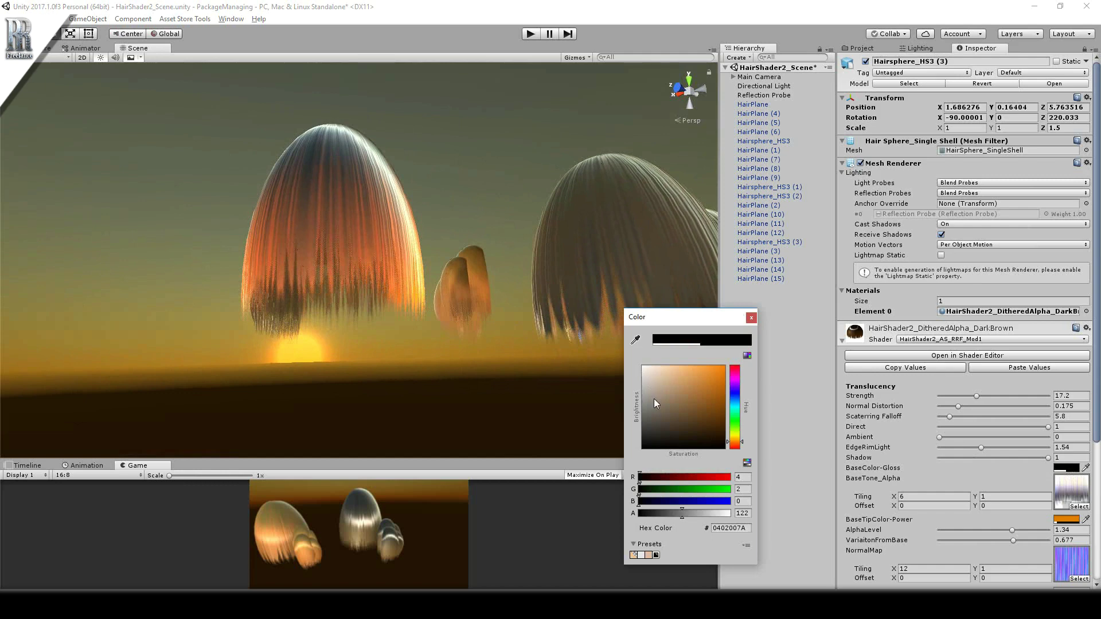
left_click_drag(653, 398, 657, 441)
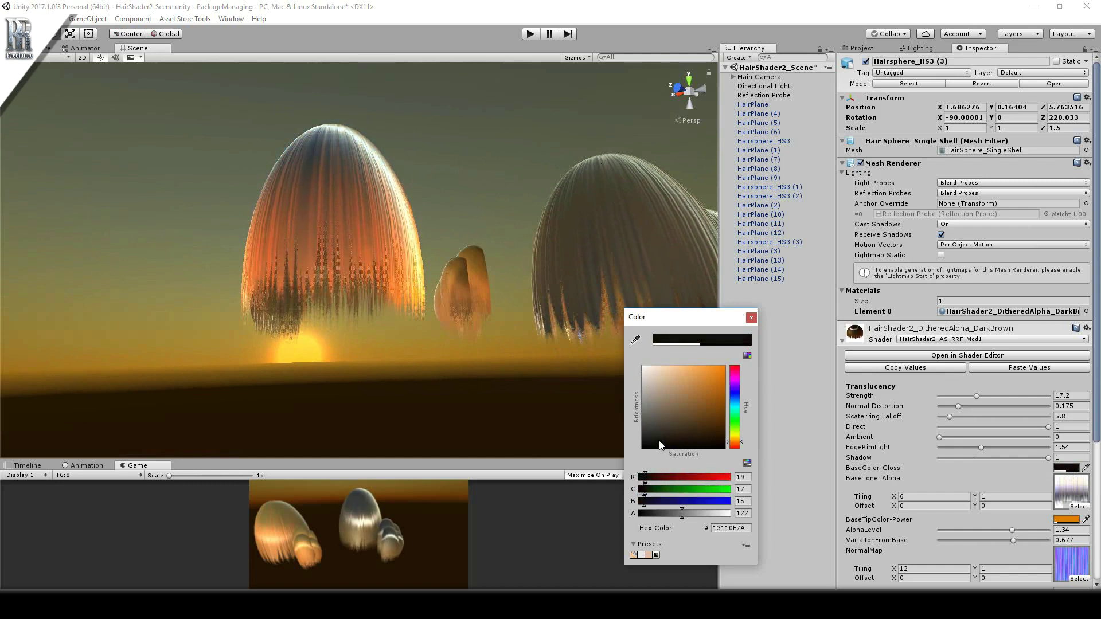
left_click(752, 318)
left_click(1066, 520)
left_click_drag(681, 438, 685, 397)
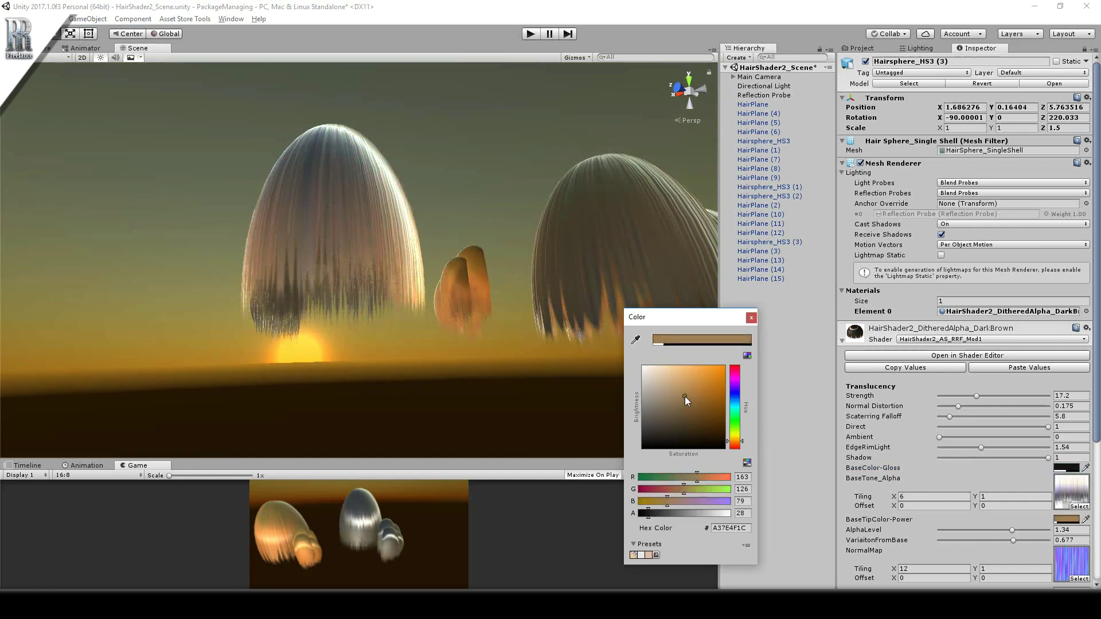
left_click(771, 327)
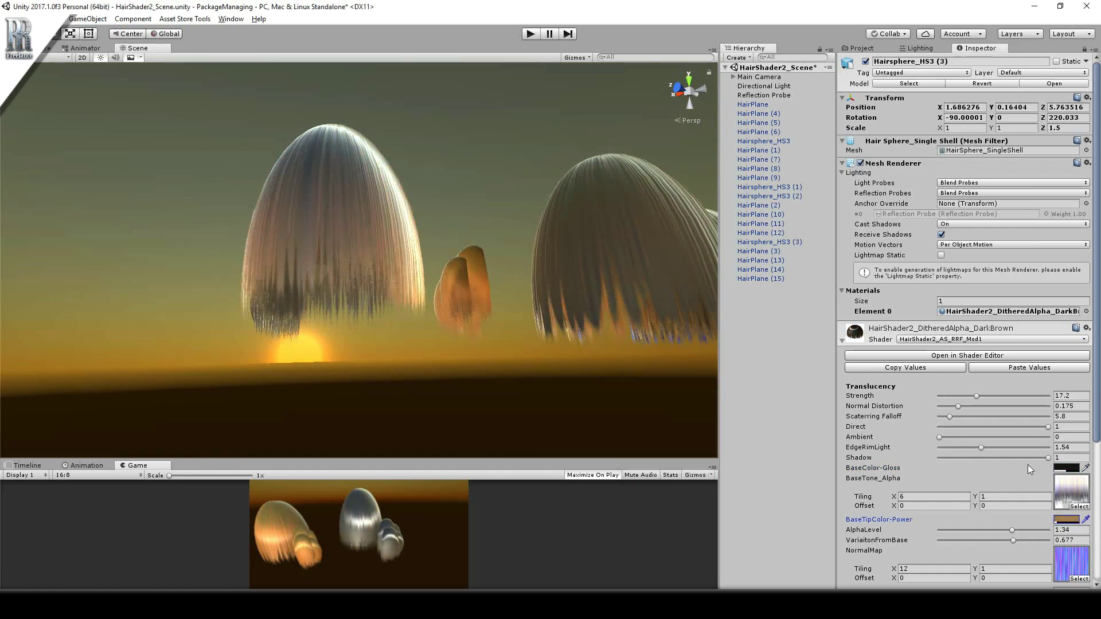
- Set BaseColor-Gloss to orange FD83007A and reduce the translucency Strength to 3
left_click(1070, 468)
left_click_drag(690, 400, 723, 369)
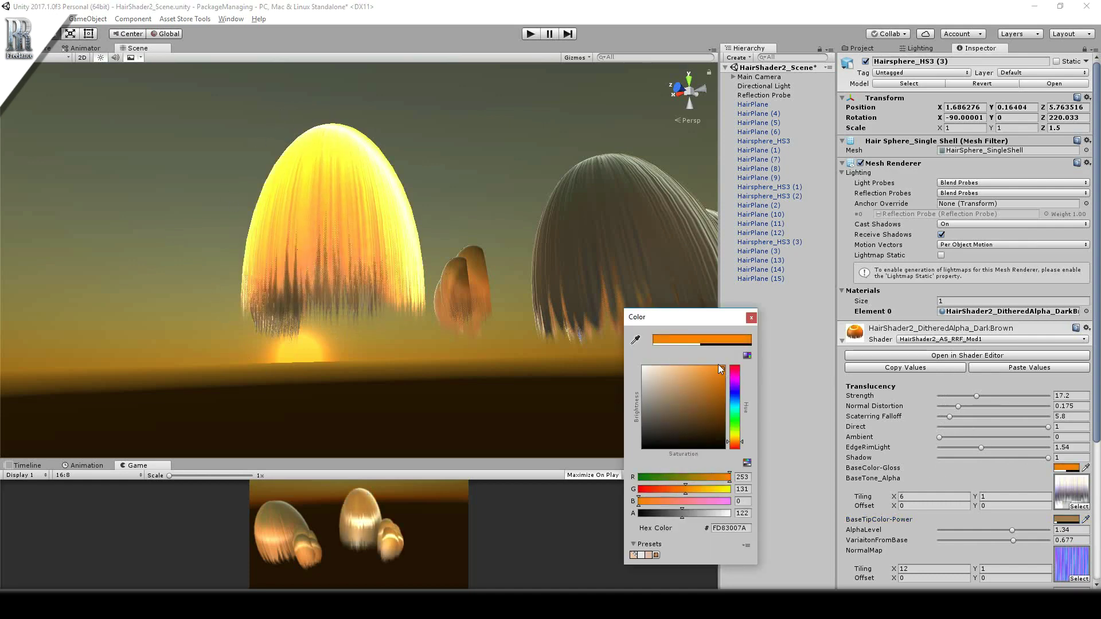
left_click(751, 317)
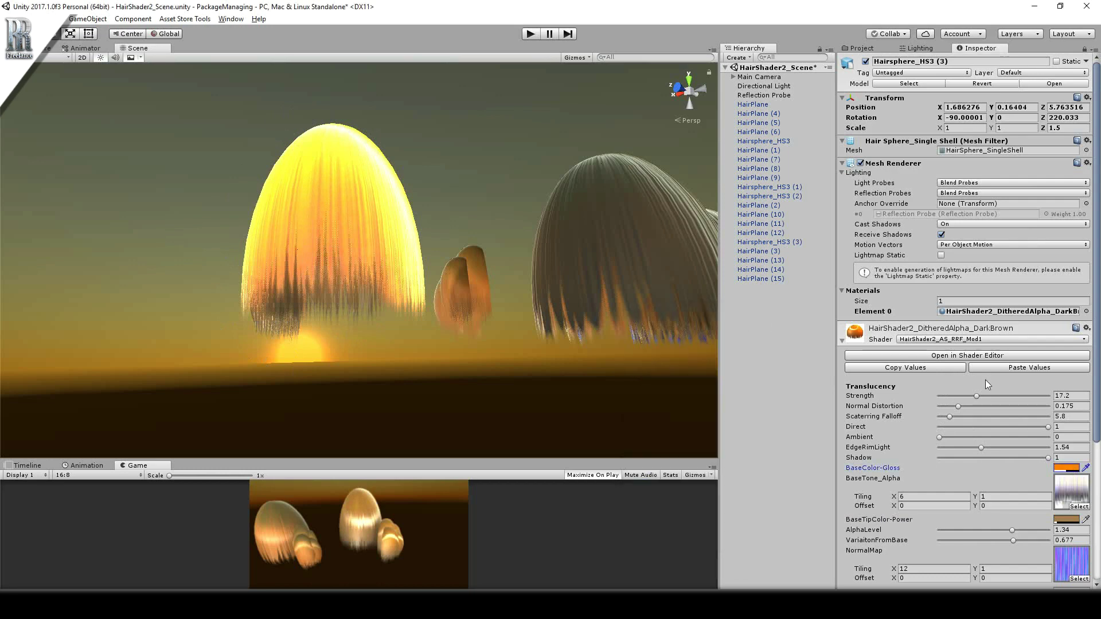
left_click_drag(977, 396, 946, 396)
- Change BaseColor-Gloss to bright green 00FF6B and raise its alpha to 229 for more gloss on the front-lit hair
left_click_drag(204, 213, 767, 317, "alt")
left_click(1068, 468)
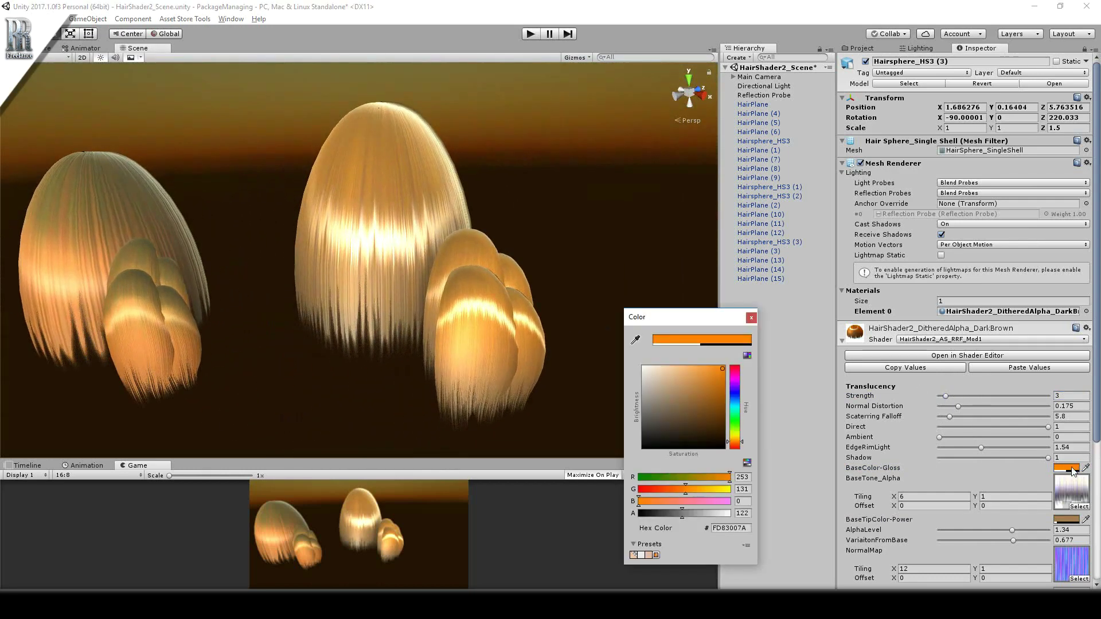
left_click_drag(735, 400, 734, 415)
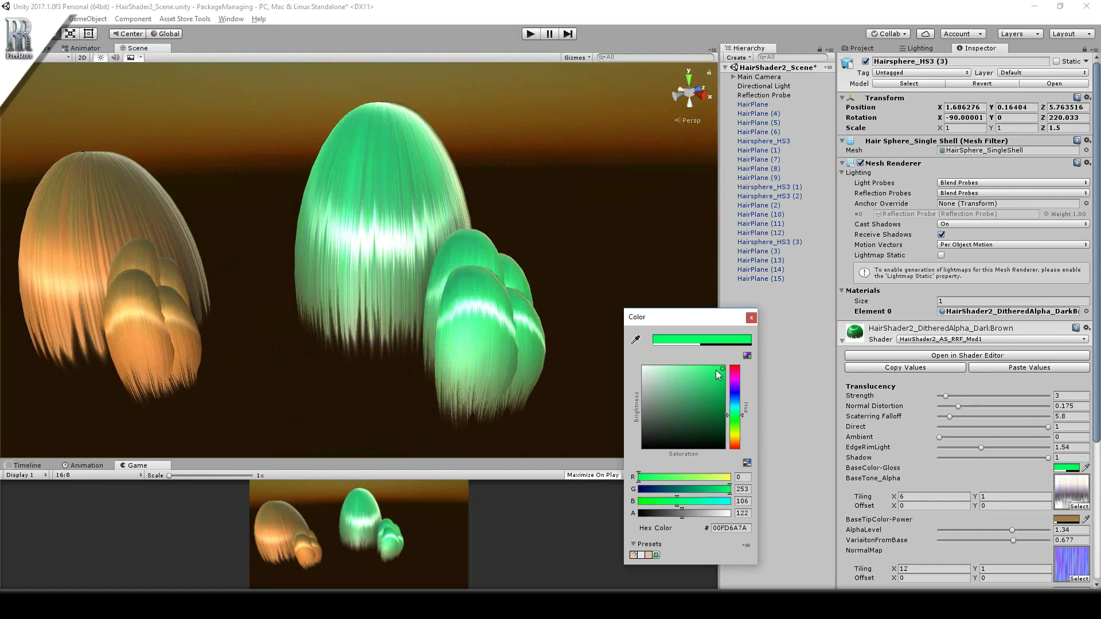
left_click(685, 381)
left_click_drag(684, 380, 741, 360)
left_click(751, 317)
left_click(1068, 468)
mouse_move(691, 513)
left_mouse_down()
mouse_move(749, 521)
mouse_move(657, 520)
mouse_move(724, 519)
left_mouse_up()
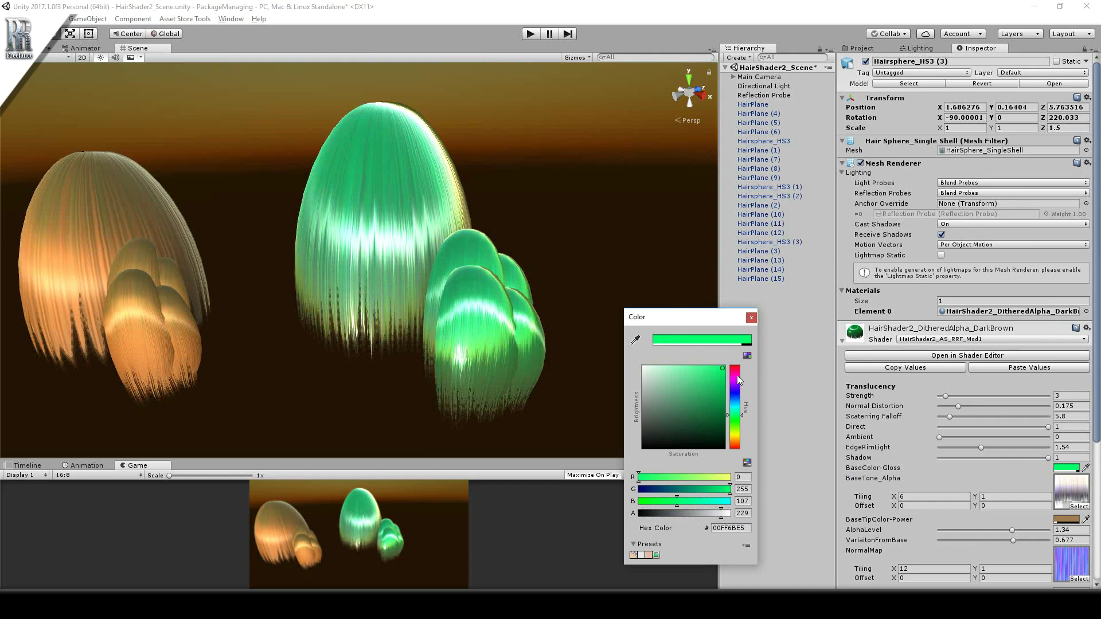
left_click(750, 317)
- Set the hair's BaseTipColor-Power to pure red FF0000 with the alpha at 255
scroll(978, 460, "down", 3)
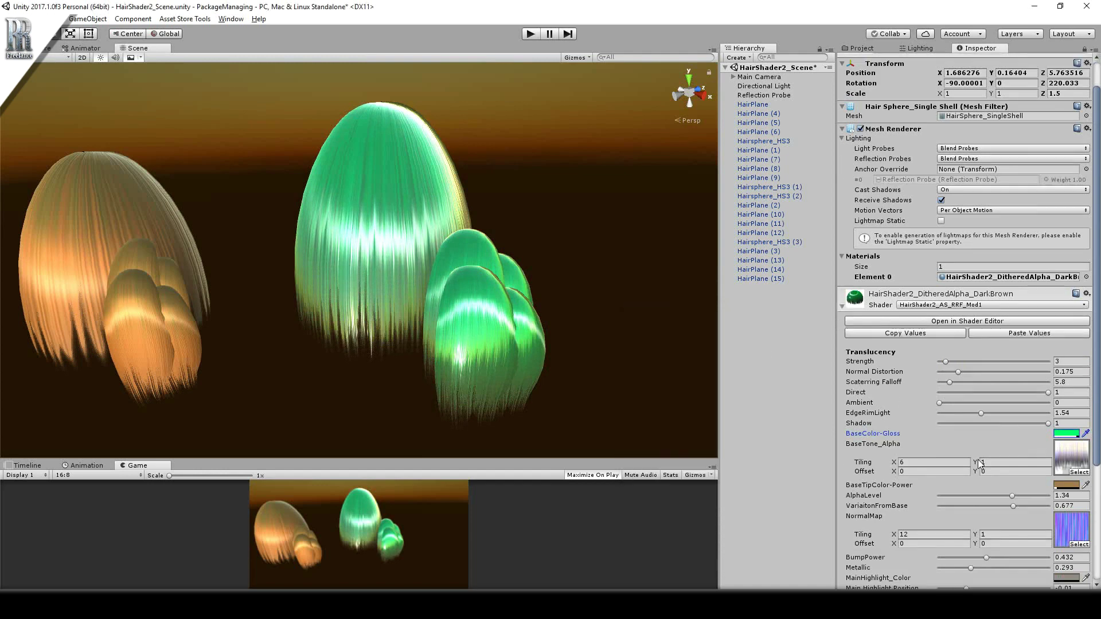
left_click(1066, 485)
mouse_move(698, 411)
left_mouse_down()
mouse_move(708, 366)
mouse_move(690, 414)
mouse_move(705, 373)
left_mouse_up()
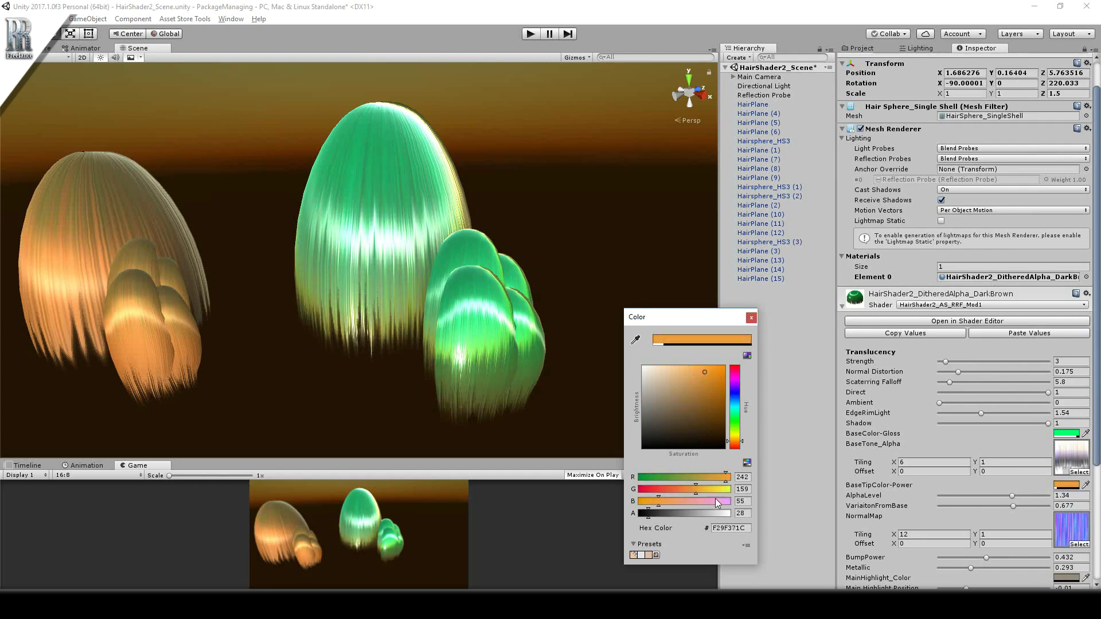
mouse_move(681, 514)
left_mouse_down()
mouse_move(640, 514)
mouse_move(734, 514)
left_mouse_up()
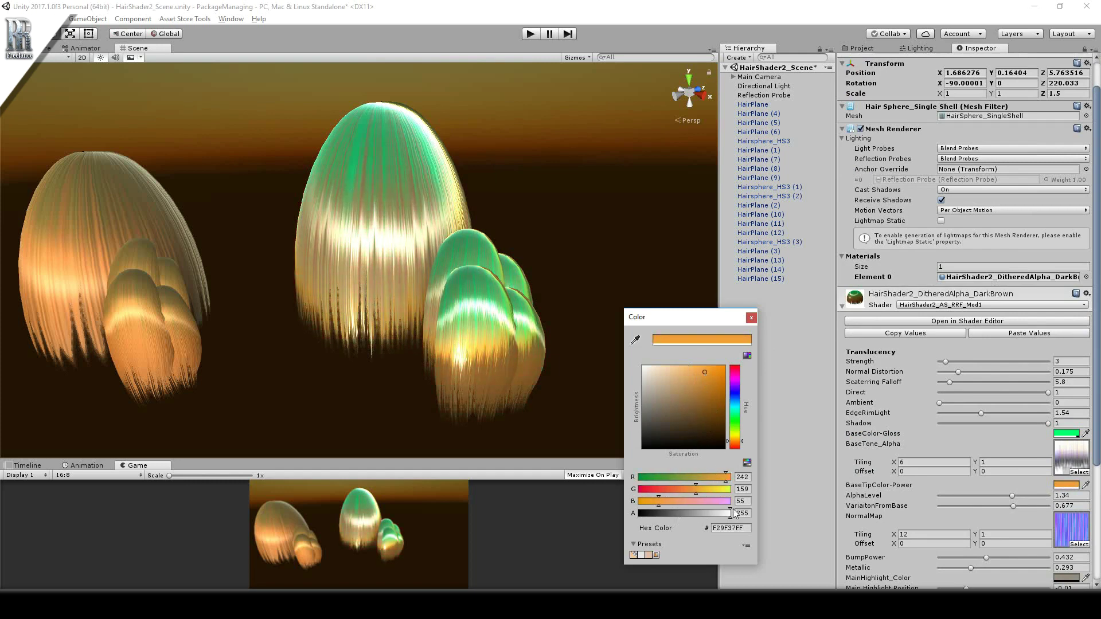
left_click_drag(703, 374, 737, 360)
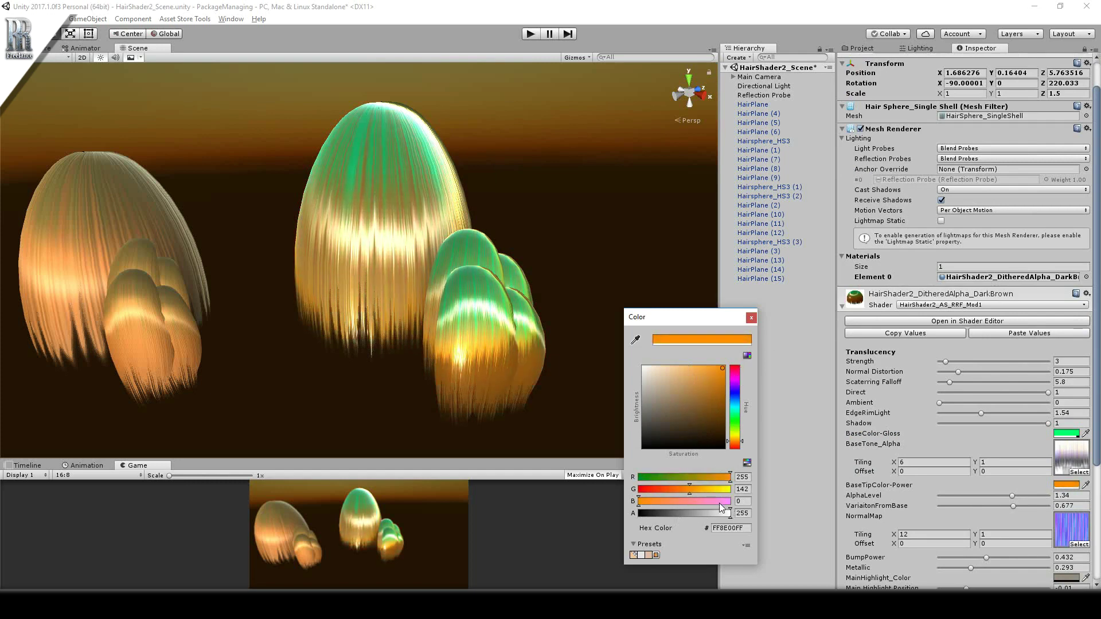
mouse_move(724, 514)
left_mouse_down()
mouse_move(630, 518)
mouse_move(774, 518)
left_mouse_up()
left_click_drag(745, 413, 735, 353)
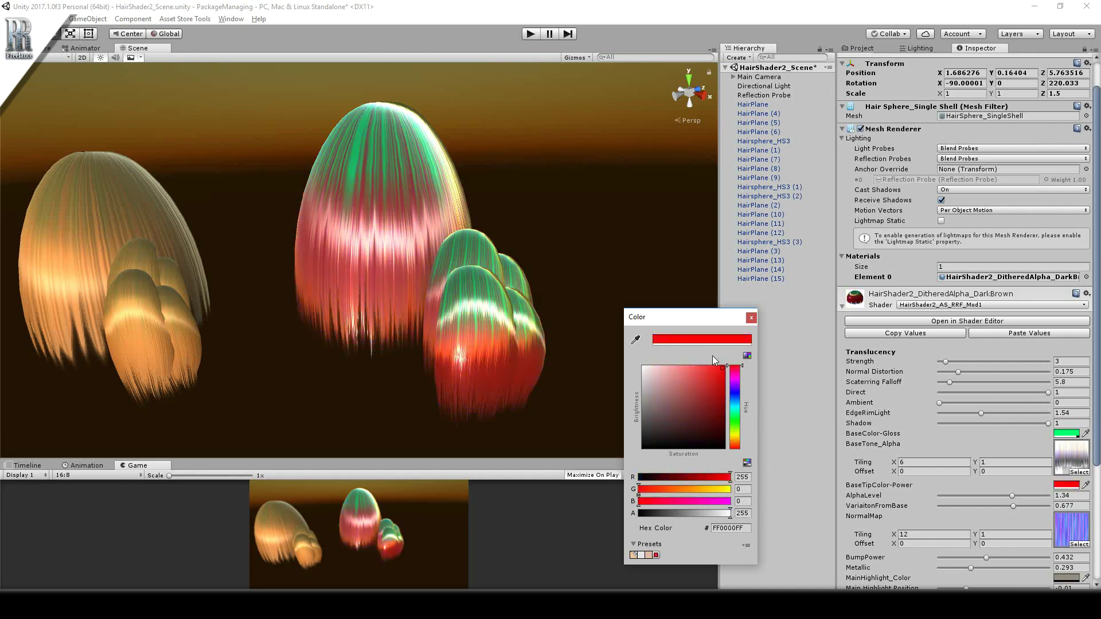
left_click(723, 390)
left_click_drag(724, 394, 729, 359)
left_click(752, 319)
- Lower the hair material's AlphaLevel to 0.76 and inspect the hair tips
left_click_drag(448, 313, 449, 351, "alt")
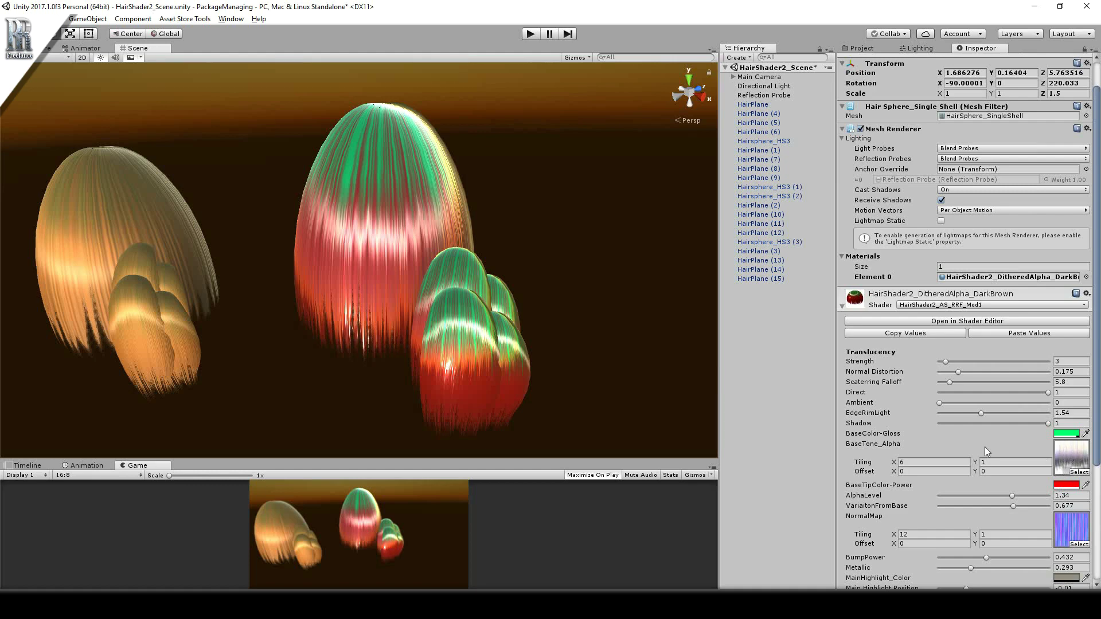
left_click_drag(520, 319, 571, 310, "alt")
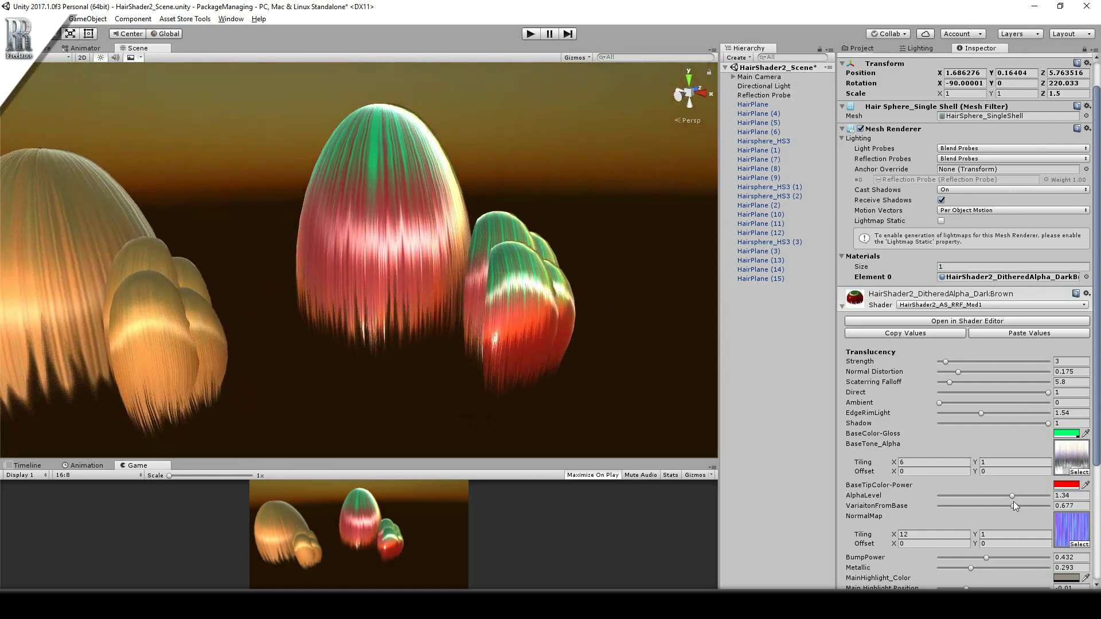
mouse_move(1013, 495)
left_mouse_down()
mouse_move(973, 493)
mouse_move(1041, 489)
mouse_move(926, 487)
mouse_move(983, 487)
left_mouse_up()
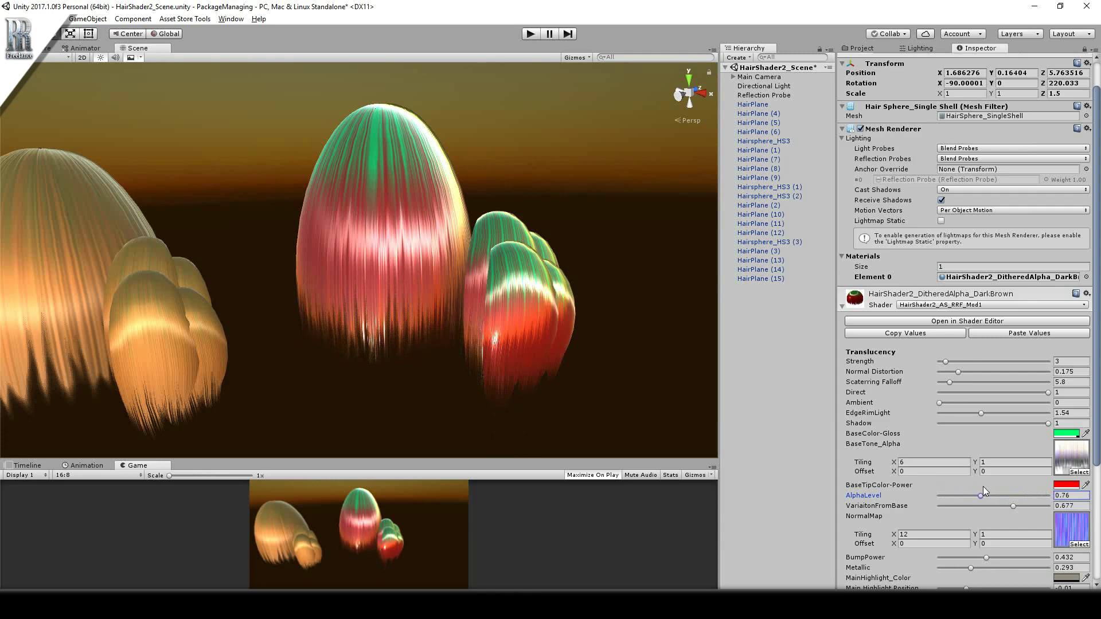
left_click_drag(573, 421, 506, 364, "alt")
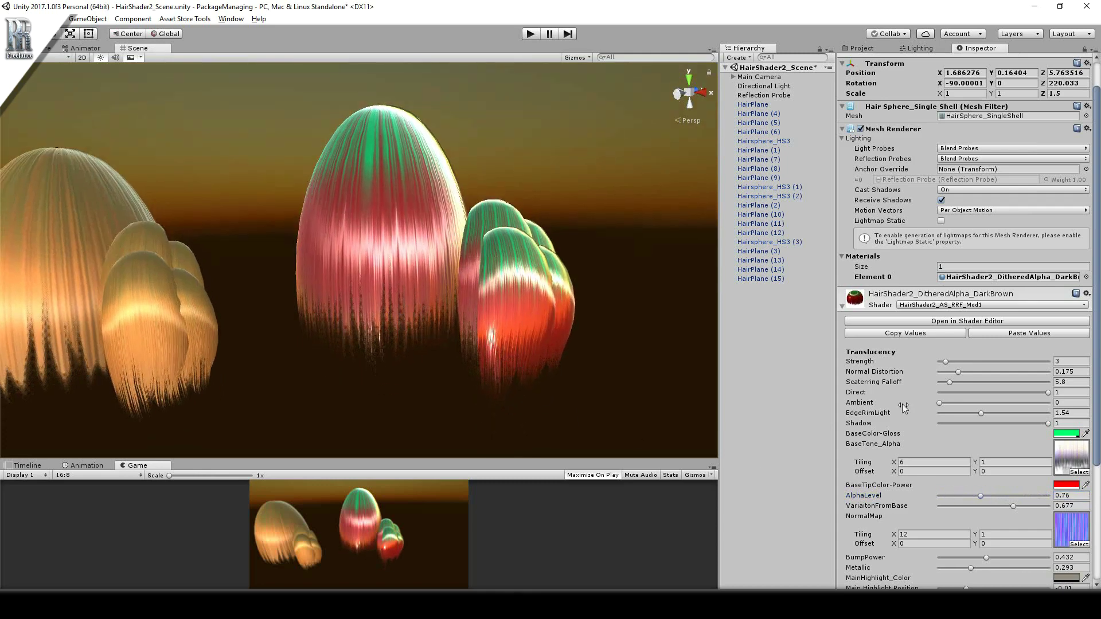
- Change BaseColor-Gloss to dark brown 2D2008E5 and reopen that colour for editing
left_click(1060, 434)
left_click_drag(736, 425, 738, 442)
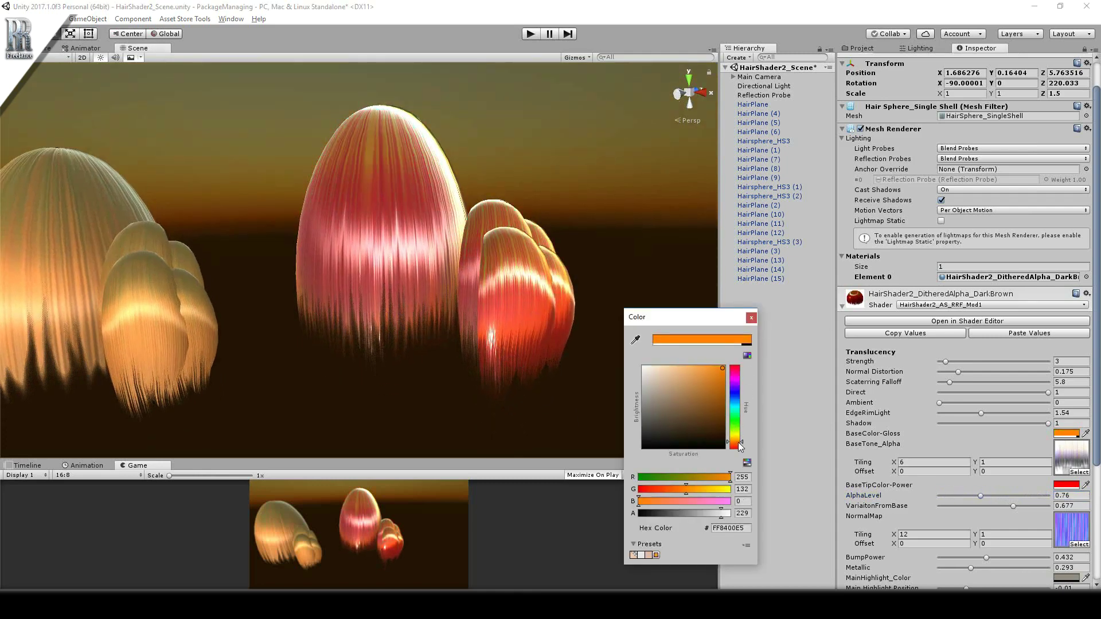
left_click_drag(718, 397, 708, 432)
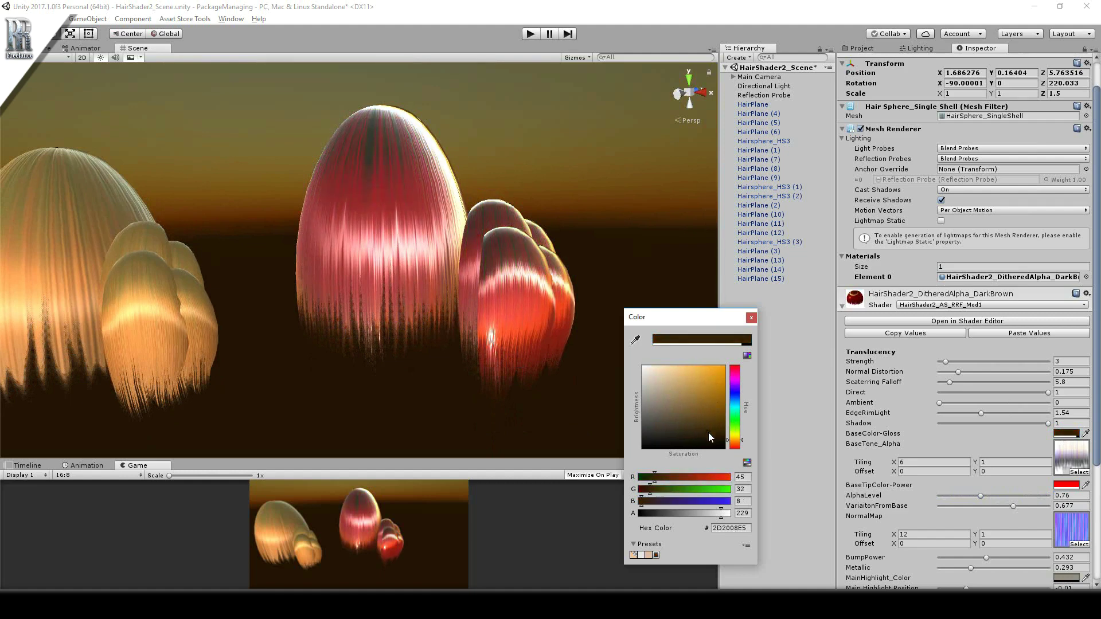
left_click(751, 319)
left_click(1066, 434)
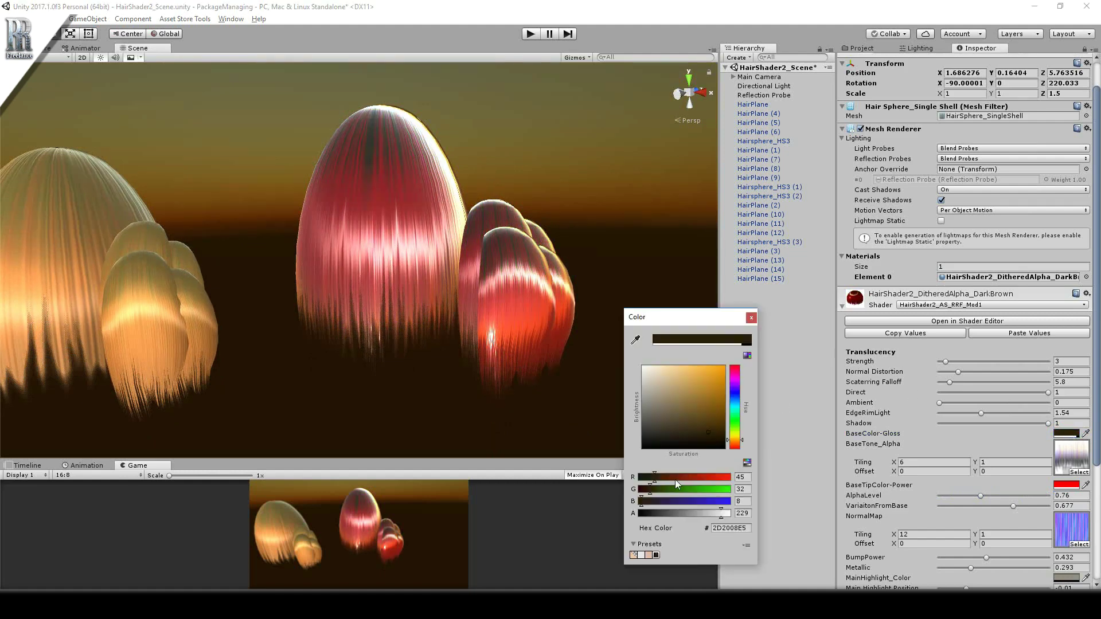
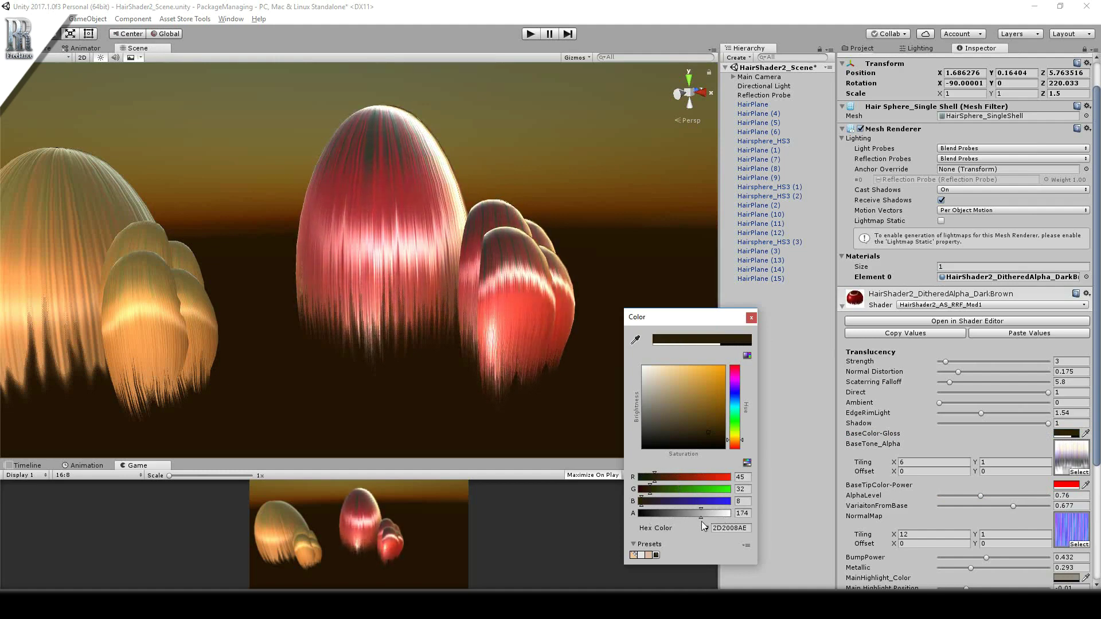
- Set the Reflection Probe's intensity to 2 and switch the probe off and on again to refresh the reflections
left_click(752, 318)
left_click(782, 97)
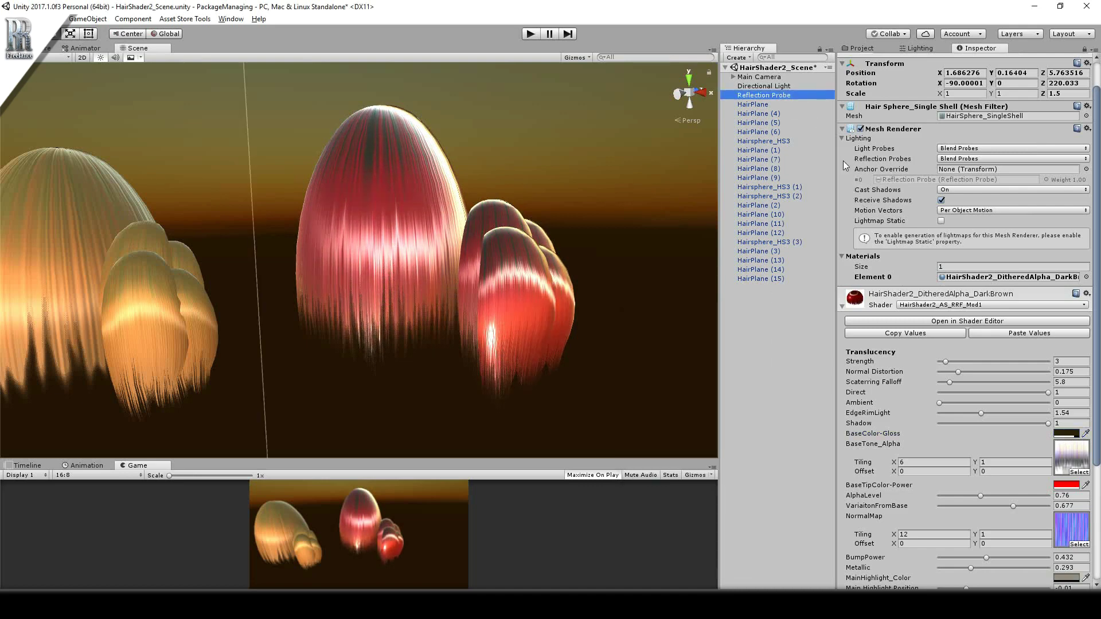
left_click(1084, 50)
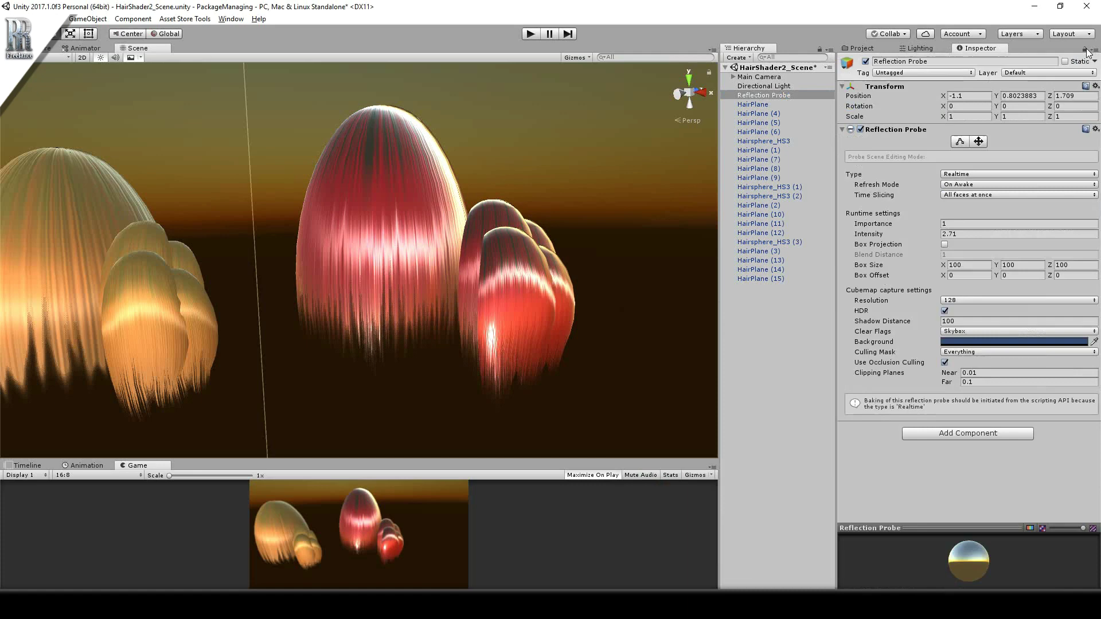
left_click_drag(875, 232, 911, 239)
left_click(969, 235)
type("2")
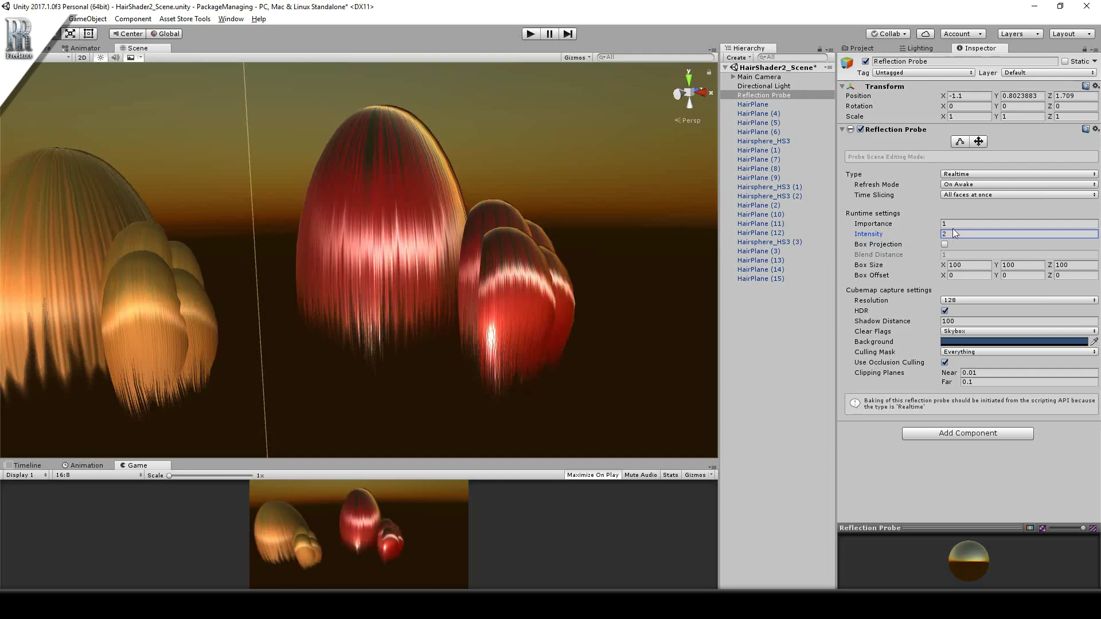
left_click(860, 129)
left_click(860, 129)
- Rotate the Directional Light to X -208 and Y 2623.96 and check the lighting on the hair meshes
left_click_drag(469, 332, 336, 227, "alt")
scroll(367, 224, "up", 5)
scroll(420, 220, "up", 6)
left_click_drag(437, 324, 416, 326, "alt")
left_click(764, 86)
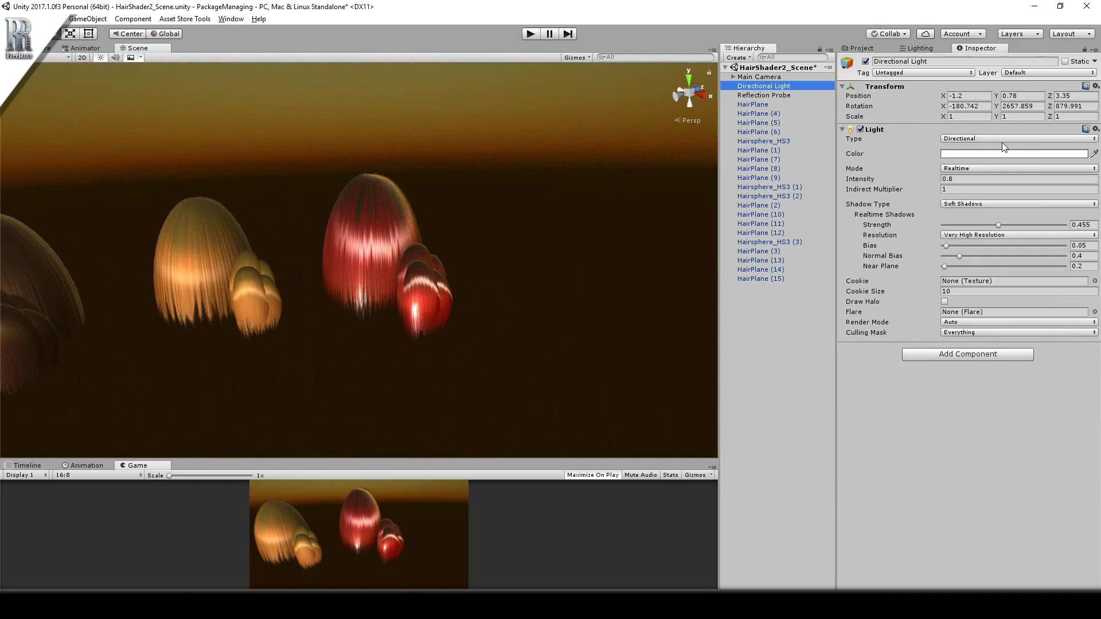
left_click_drag(998, 104, 595, 123)
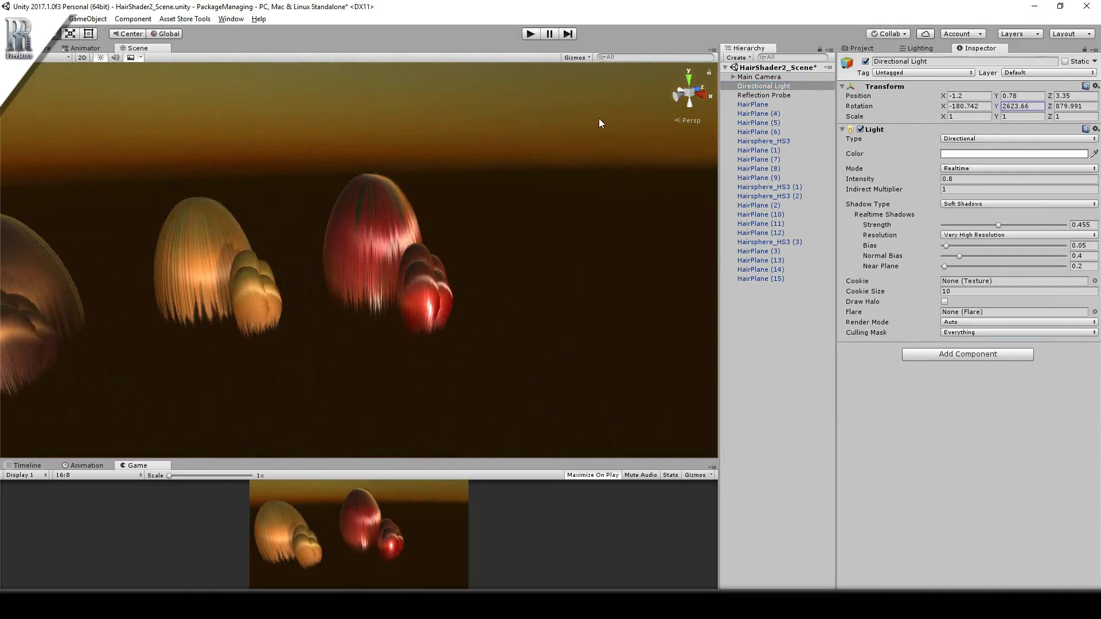
mouse_move(944, 105)
left_mouse_down()
mouse_move(820, 98)
mouse_move(933, 104)
left_mouse_up()
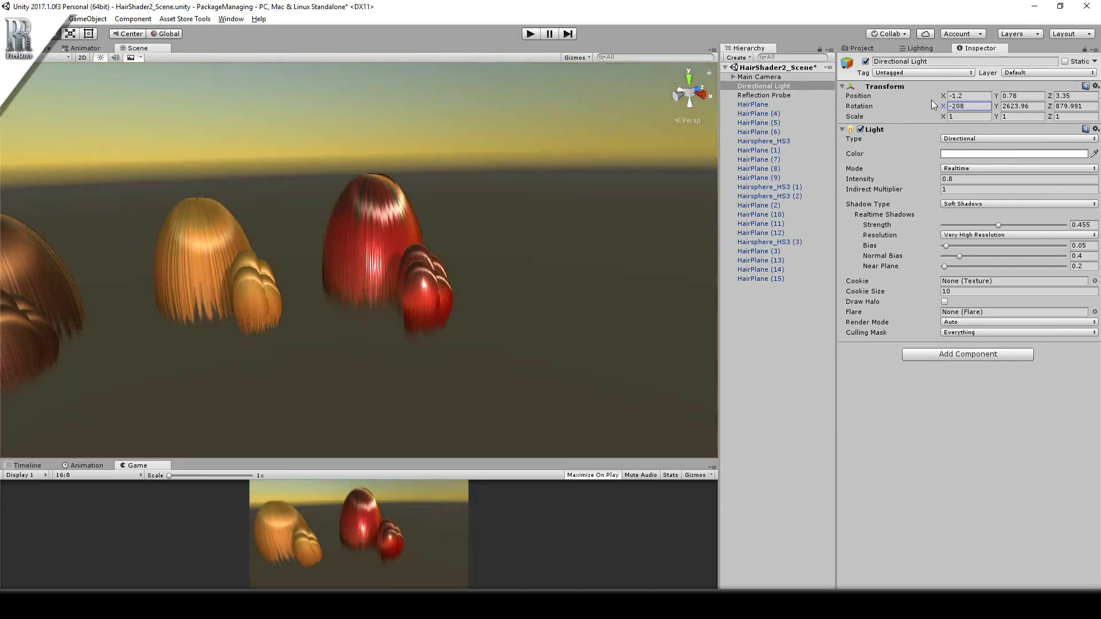
scroll(507, 303, "up", 2)
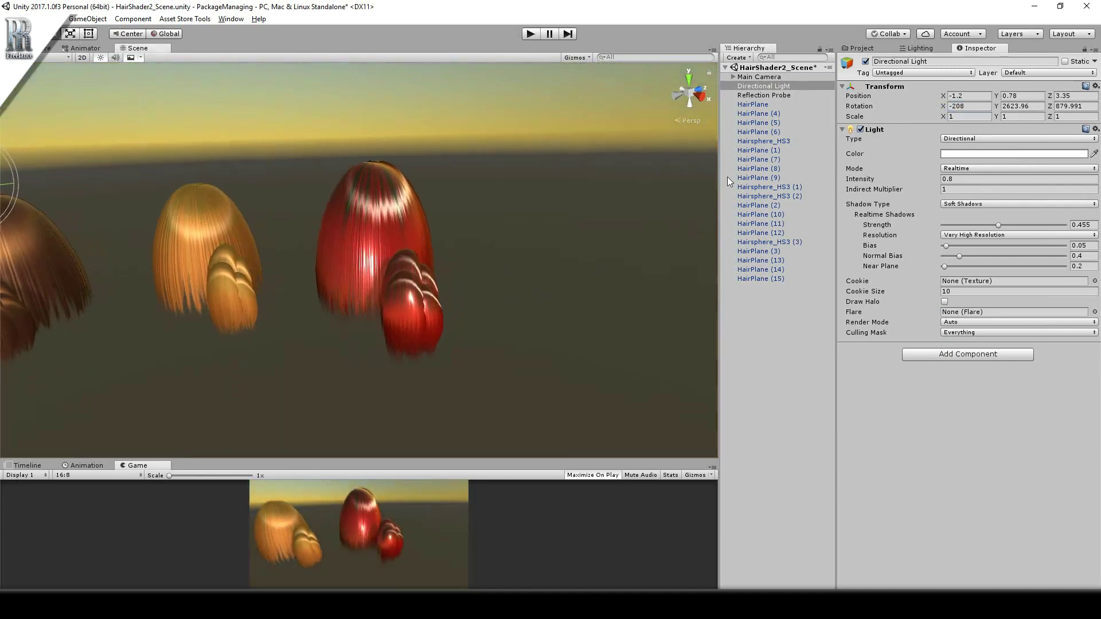
left_click_drag(503, 193, 480, 197, "alt")
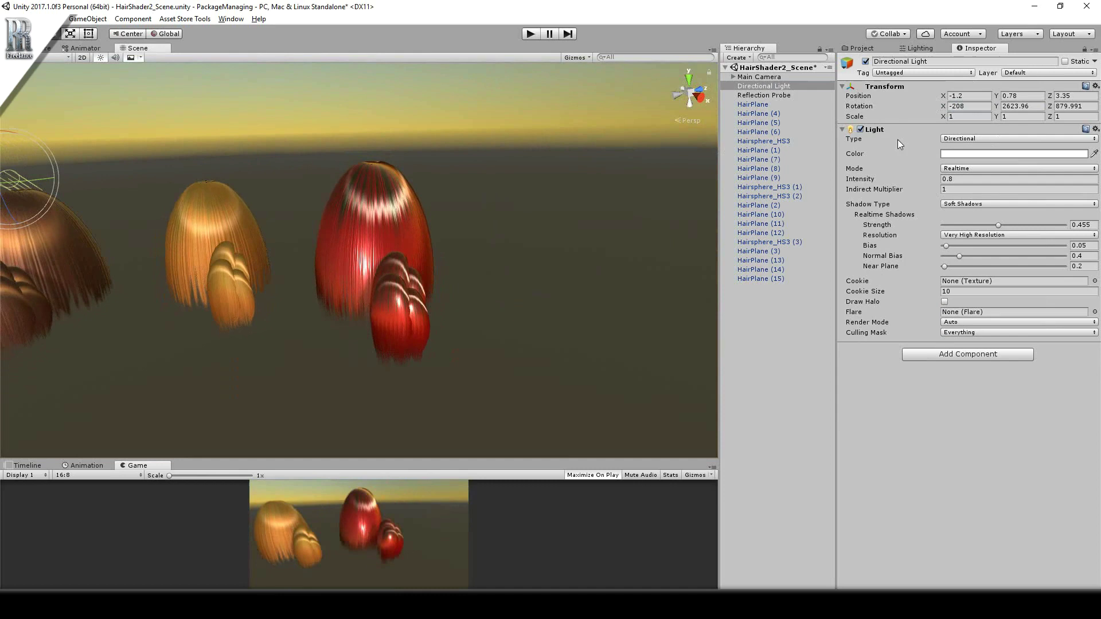
- Set the Sky skybox material's sun size to 0.219, atmosphere thickness to 1.15 and exposure to 1.12
left_click(934, 48)
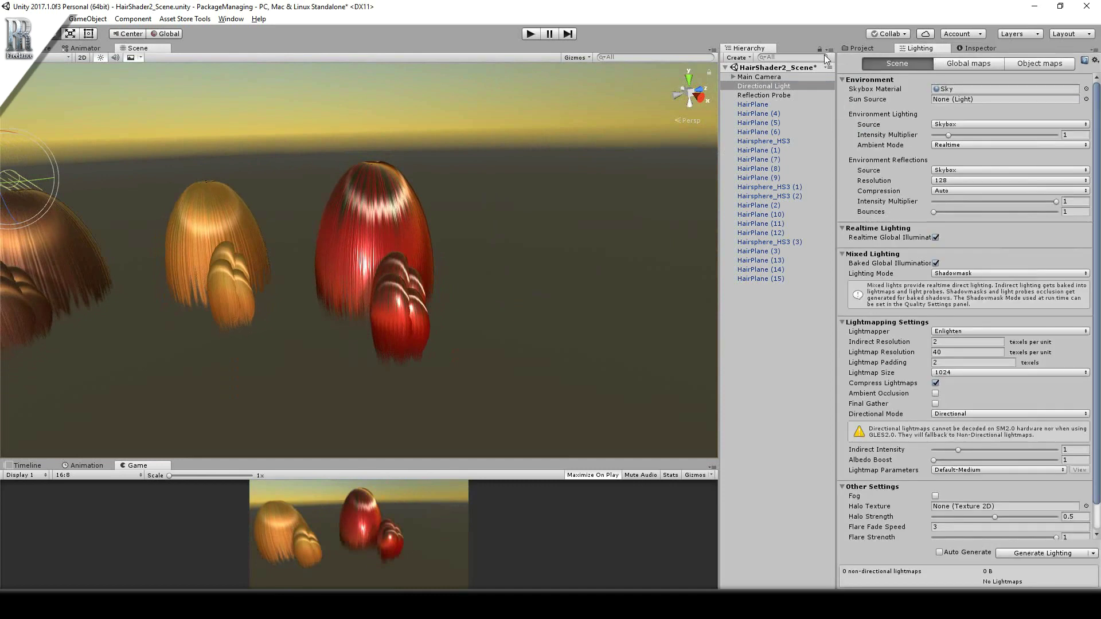
left_click(961, 89)
double_click(953, 88)
left_click(965, 48)
left_click_drag(953, 96, 961, 136)
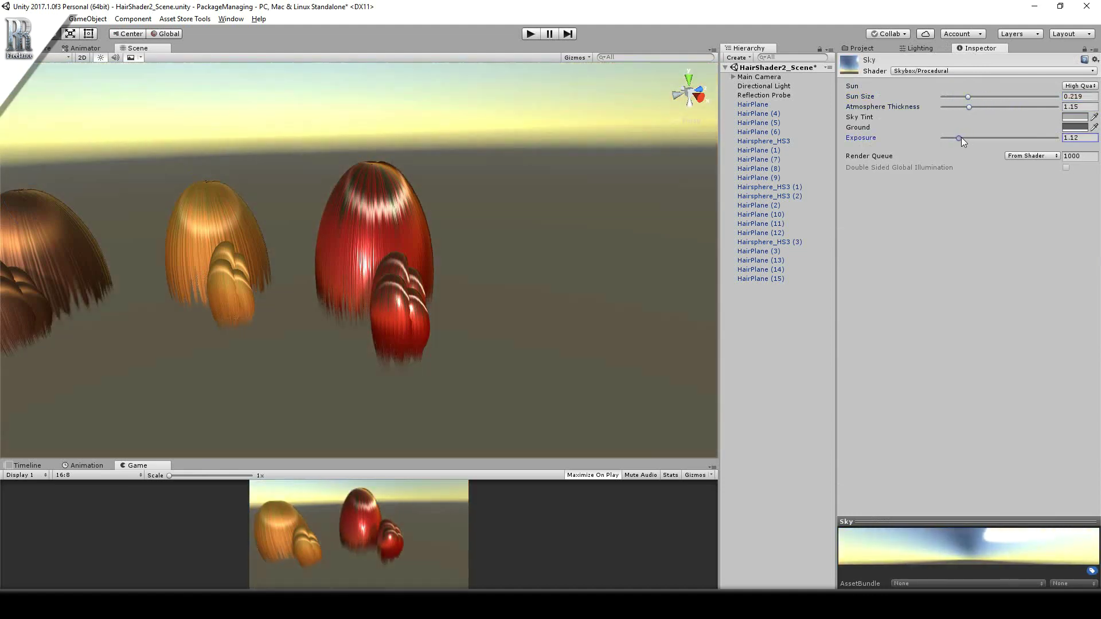
- Disable and re-enable the Reflection Probe so the hair reflects the brighter sky
left_click(766, 95)
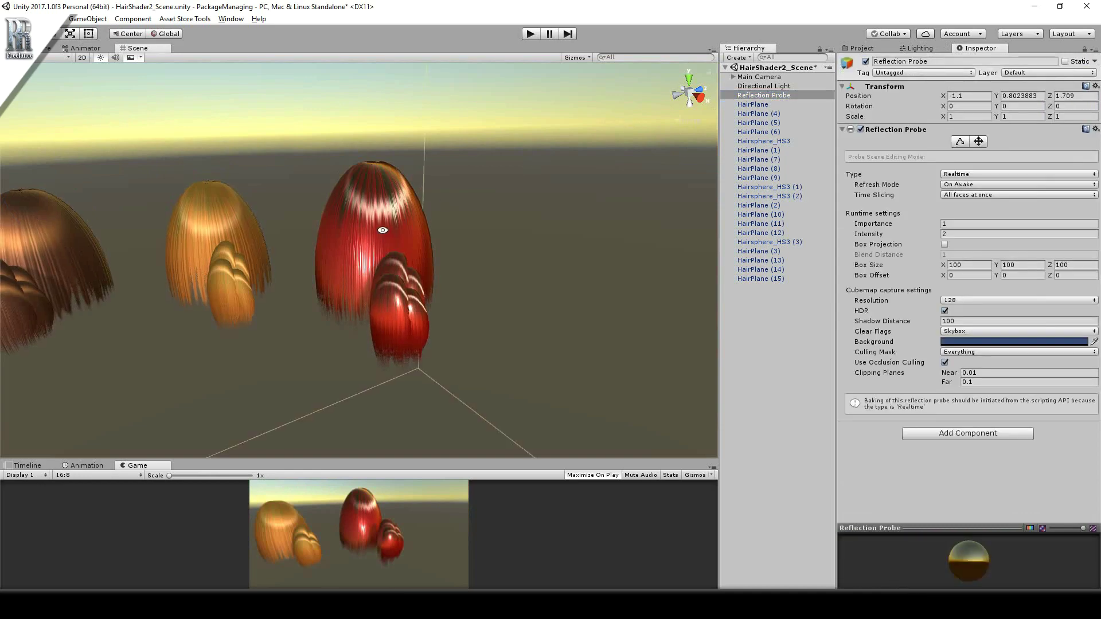
left_click_drag(383, 230, 458, 224, "alt")
left_click(862, 130)
left_click(862, 129)
left_click_drag(551, 212, 459, 296, "alt")
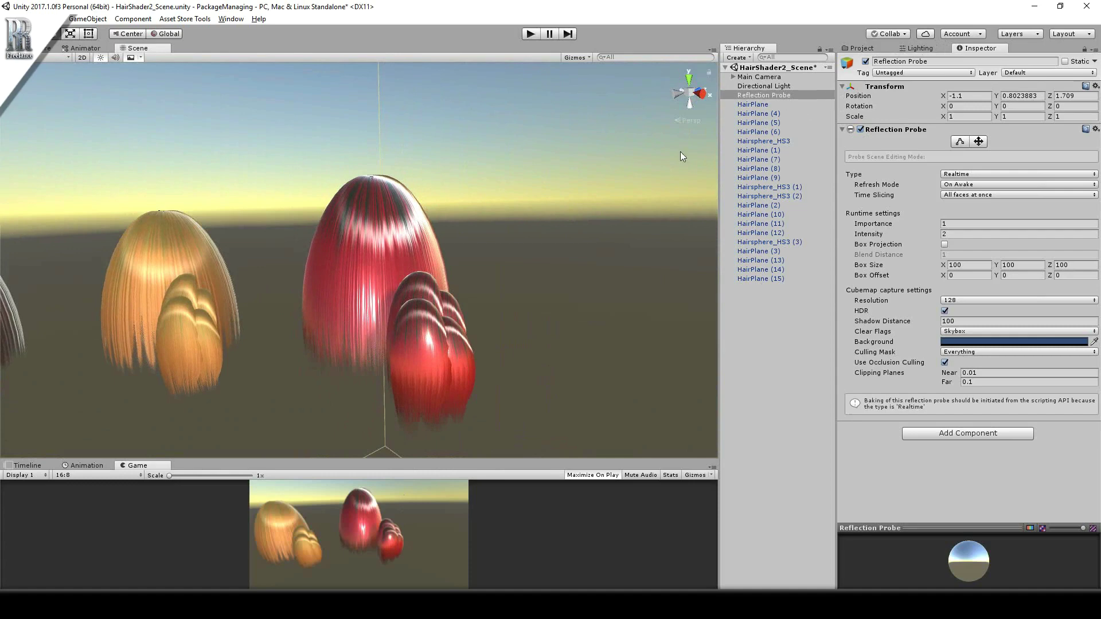
- Set BaseTipColor-Power of the HairShader2_DitheredAlpha_DarkBrown material to very dark brown 1E0808 with the alpha at 255
left_click(873, 47)
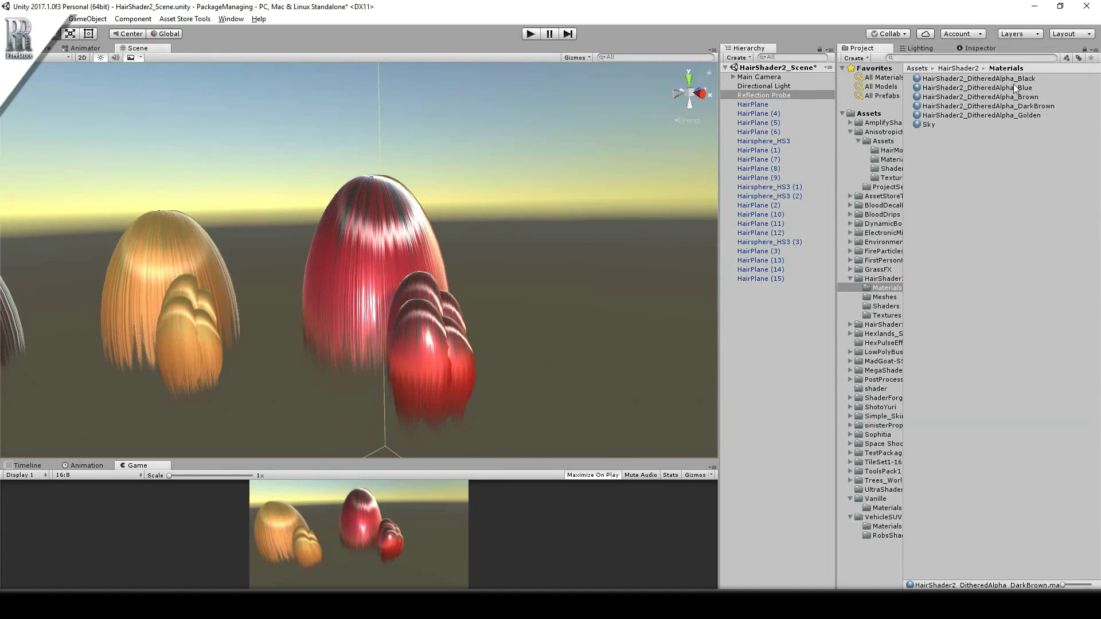
left_click(1014, 106)
left_click(980, 49)
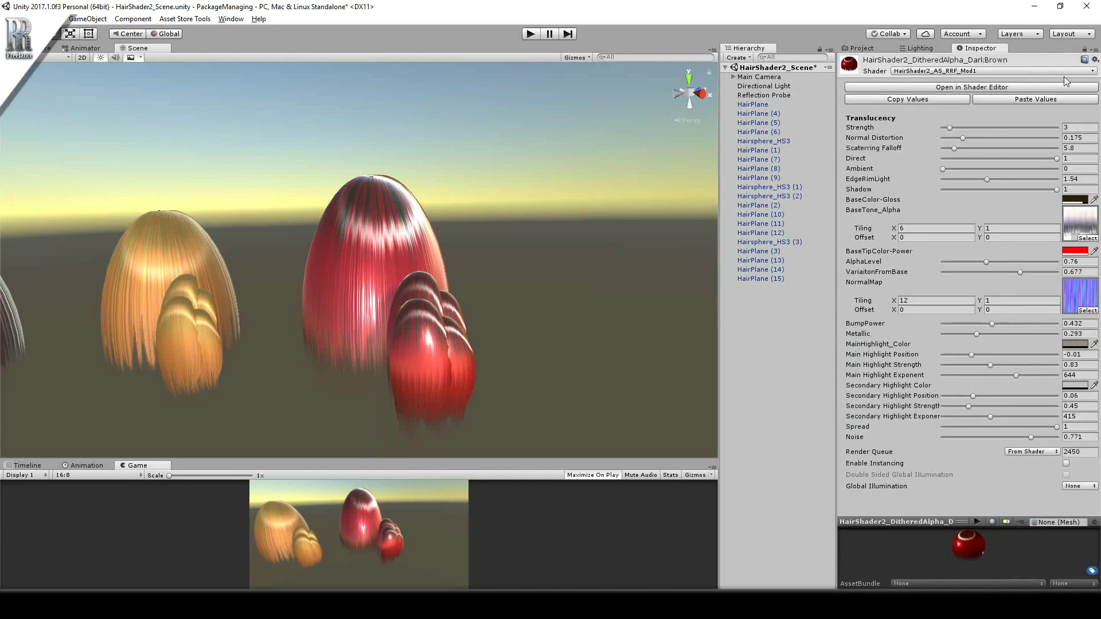
left_click(1076, 252)
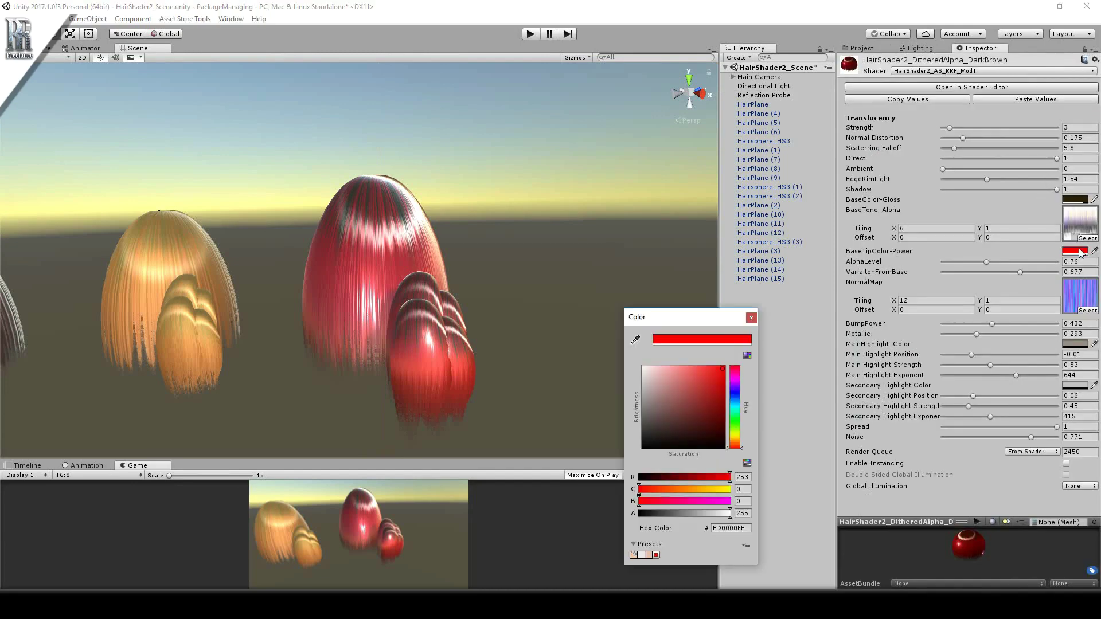
left_click_drag(718, 381, 698, 435)
left_click_drag(700, 514, 758, 511)
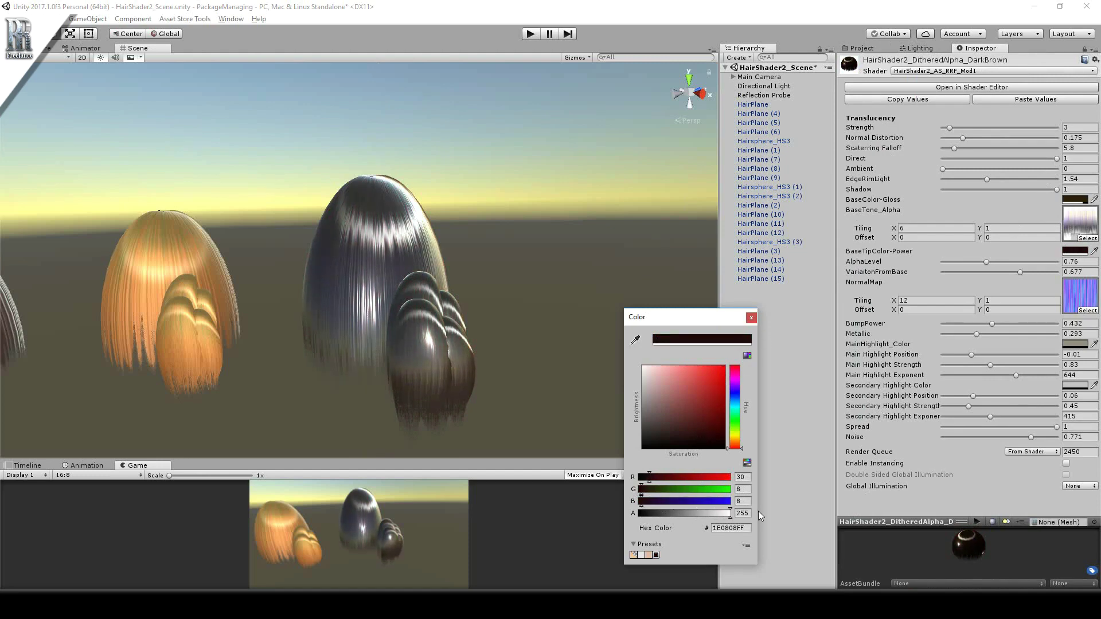
left_click(752, 318)
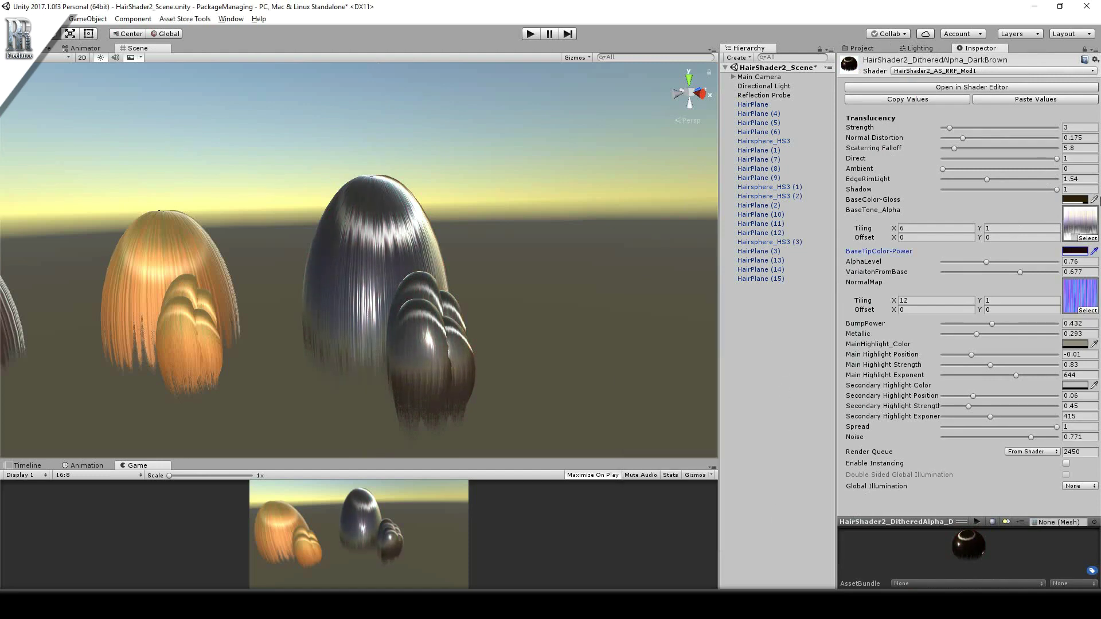
- Change BaseColor-Gloss to dark brown 1E1206 and lower its alpha to 176
left_click(1076, 199)
left_click_drag(701, 432, 732, 452)
mouse_move(710, 518)
left_mouse_down()
mouse_move(659, 515)
mouse_move(714, 514)
mouse_move(684, 515)
mouse_move(703, 515)
left_mouse_up()
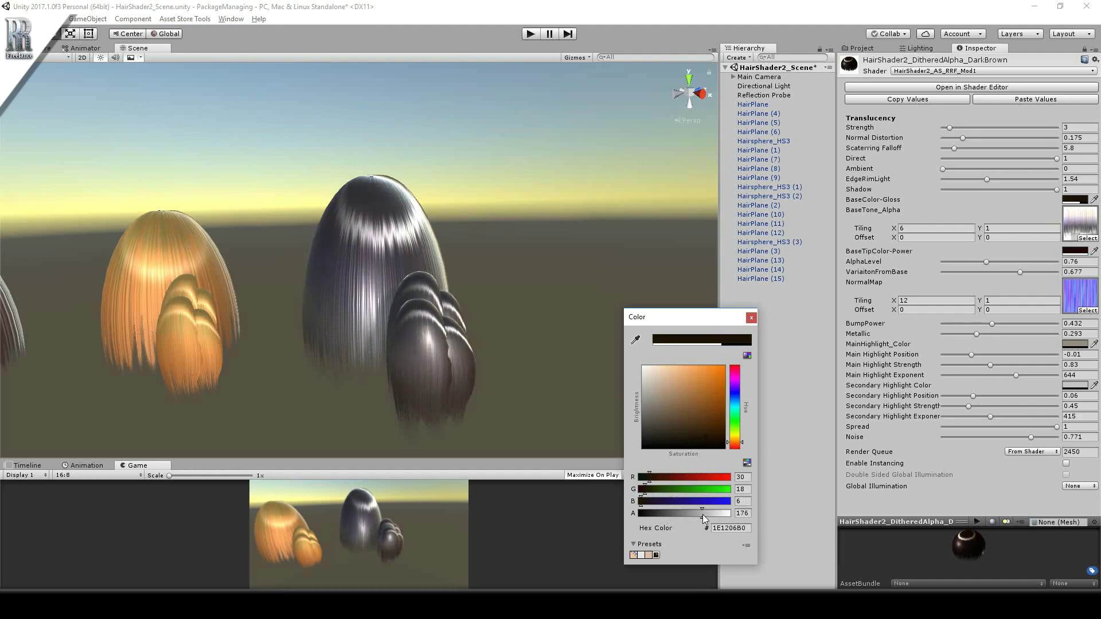
left_click(752, 316)
- Set BumpPower to 0.508, Metallic to 0.683, and the main highlight's position to -0.08, strength to 0.77 and exponent to 169
left_click_drag(551, 312, 578, 329, "alt")
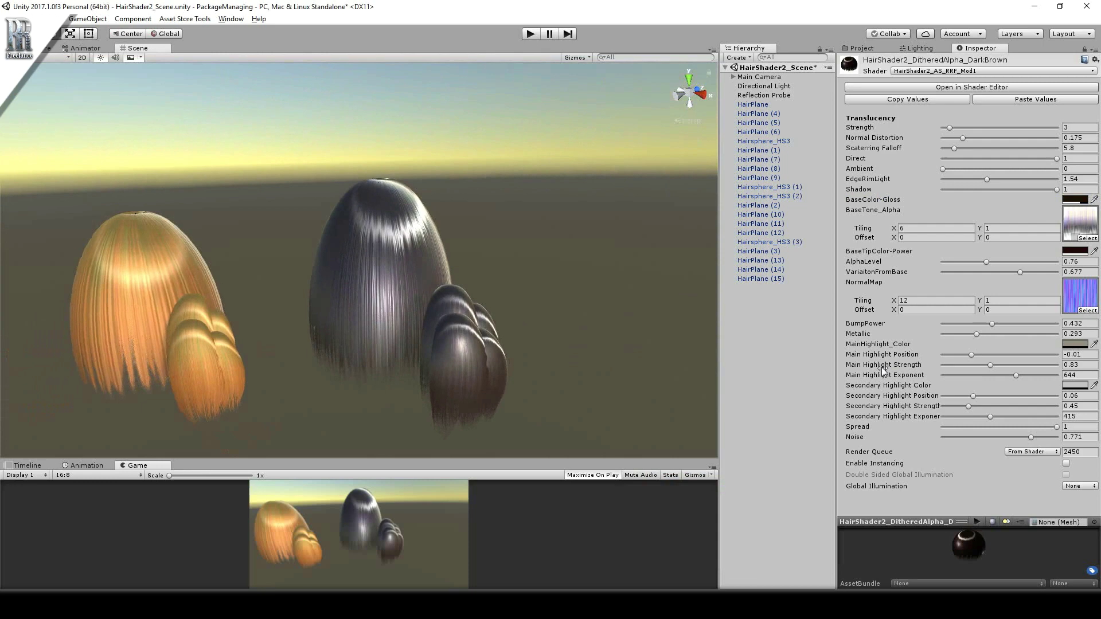
mouse_move(992, 324)
left_mouse_down()
mouse_move(1052, 336)
mouse_move(987, 336)
mouse_move(1030, 333)
mouse_move(961, 349)
mouse_move(1007, 372)
mouse_move(963, 374)
left_mouse_up()
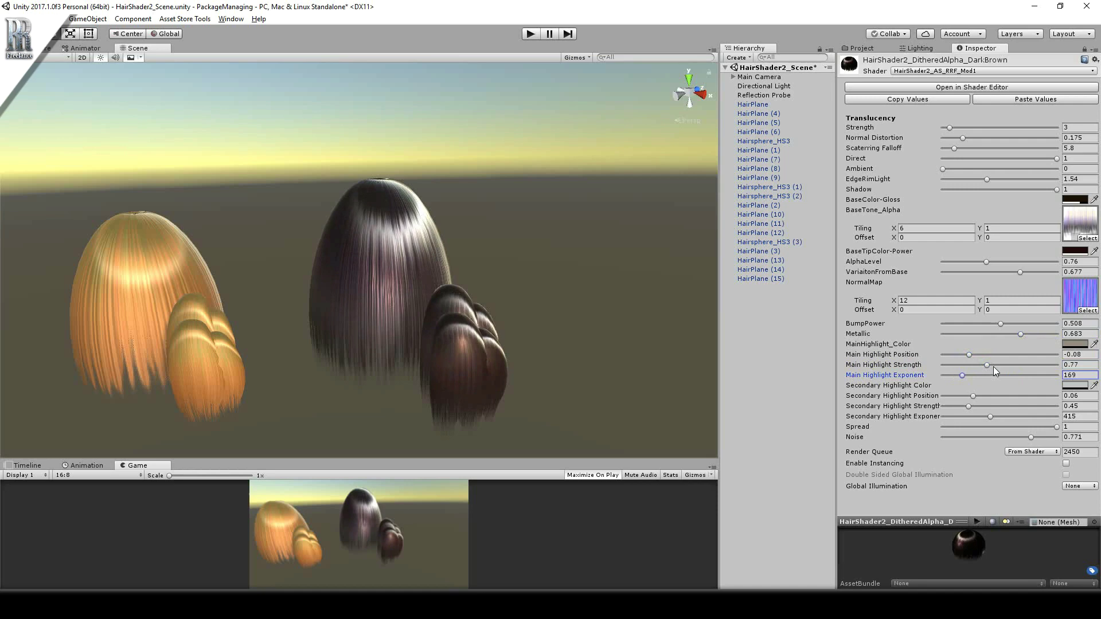
- Set MainHighlight_Color to golden orange DFA133 and Secondary Highlight Color to red C53030, both with zero alpha
left_click(1072, 344)
left_click_drag(679, 390, 704, 377)
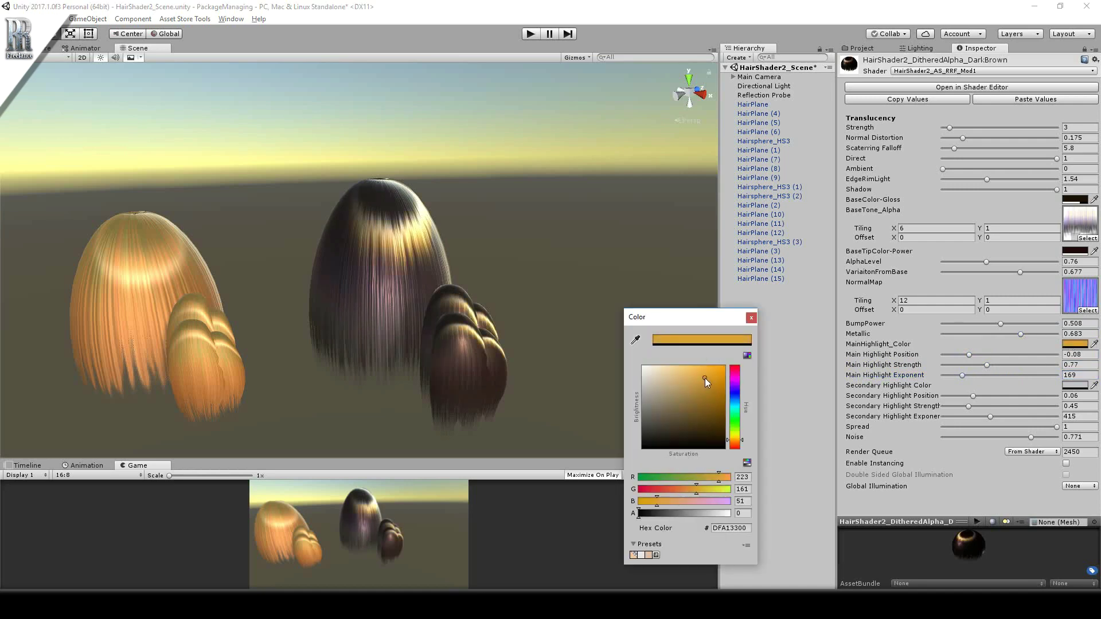
left_click(751, 318)
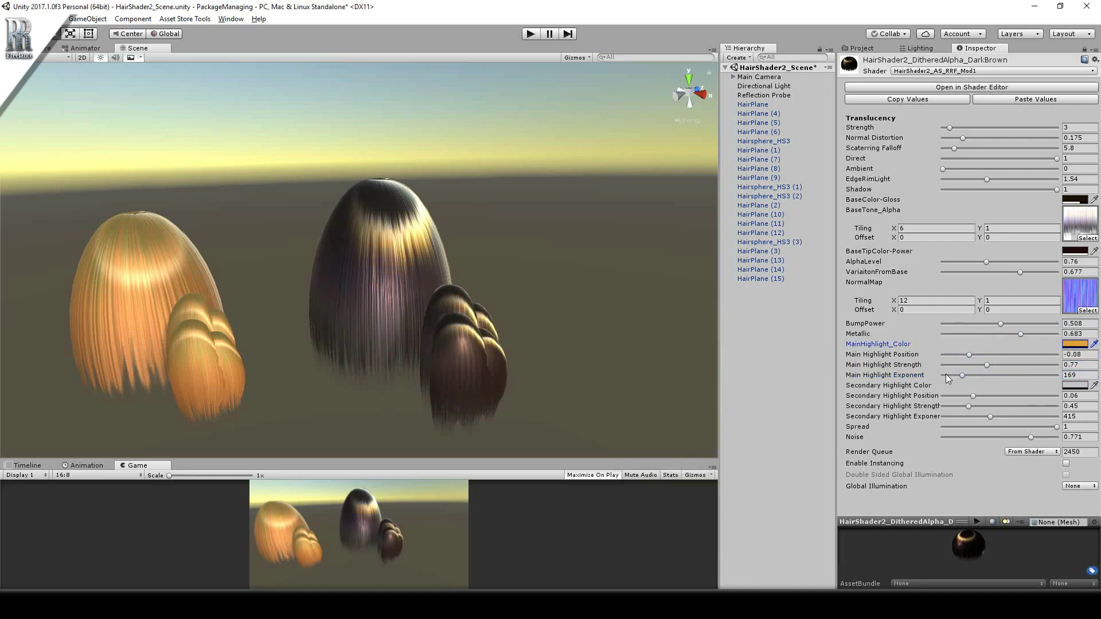
left_click(1067, 386)
left_click_drag(696, 404, 704, 388)
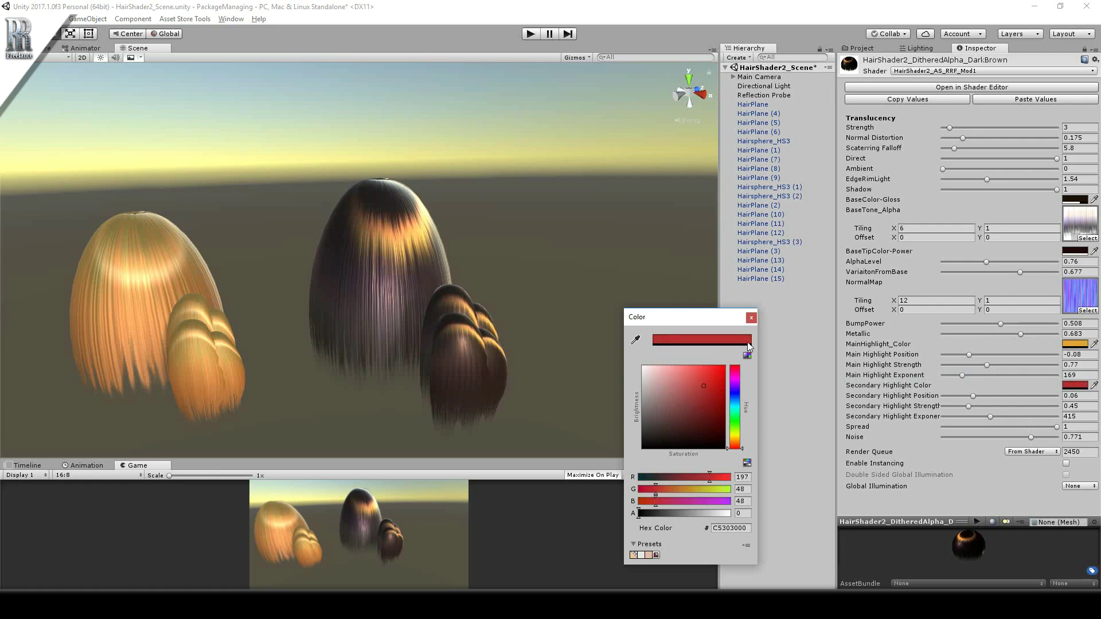
left_click(751, 318)
- Set the secondary highlight's position to -0.02, strength to 1.04 and exponent to 148, and lower Spread to -0.6
left_click_drag(990, 418, 971, 397)
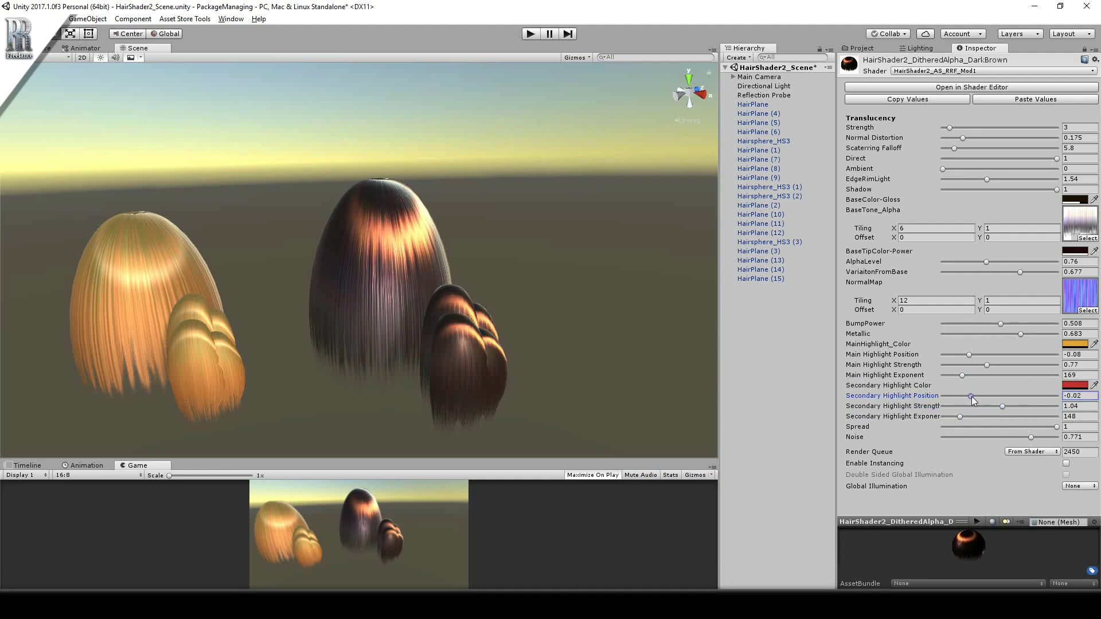
left_click_drag(1056, 427, 966, 425)
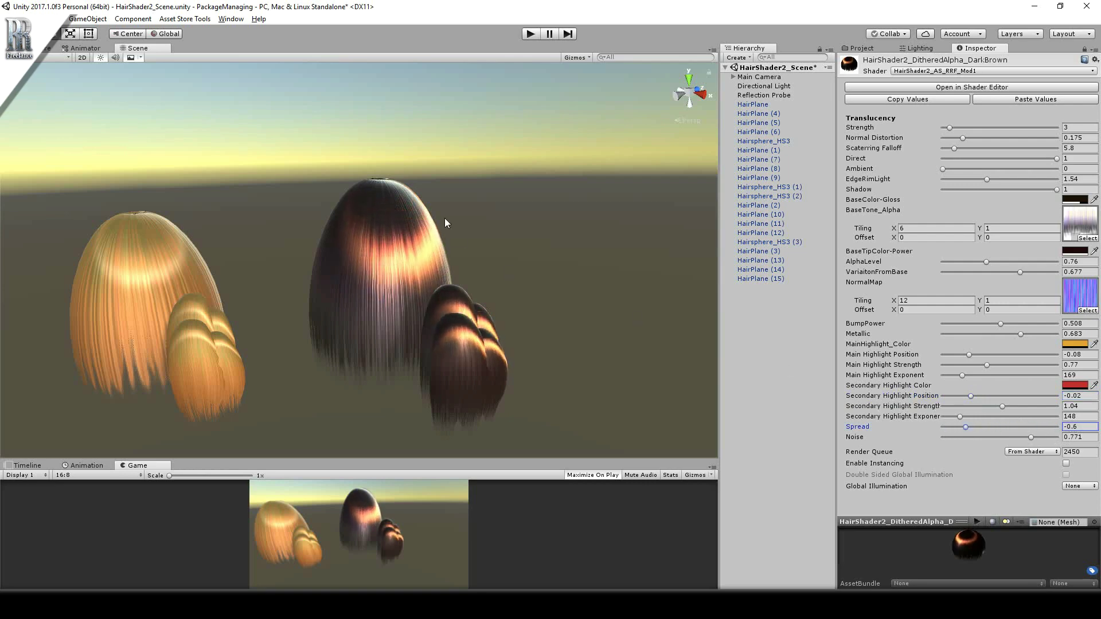
- Inspect the highlights on the dark hair and reduce the NormalMap's X tiling to 4.2
left_click_drag(395, 253, 385, 193, "alt")
left_click_drag(382, 257, 403, 258, "alt")
scroll(403, 258, "up", 3)
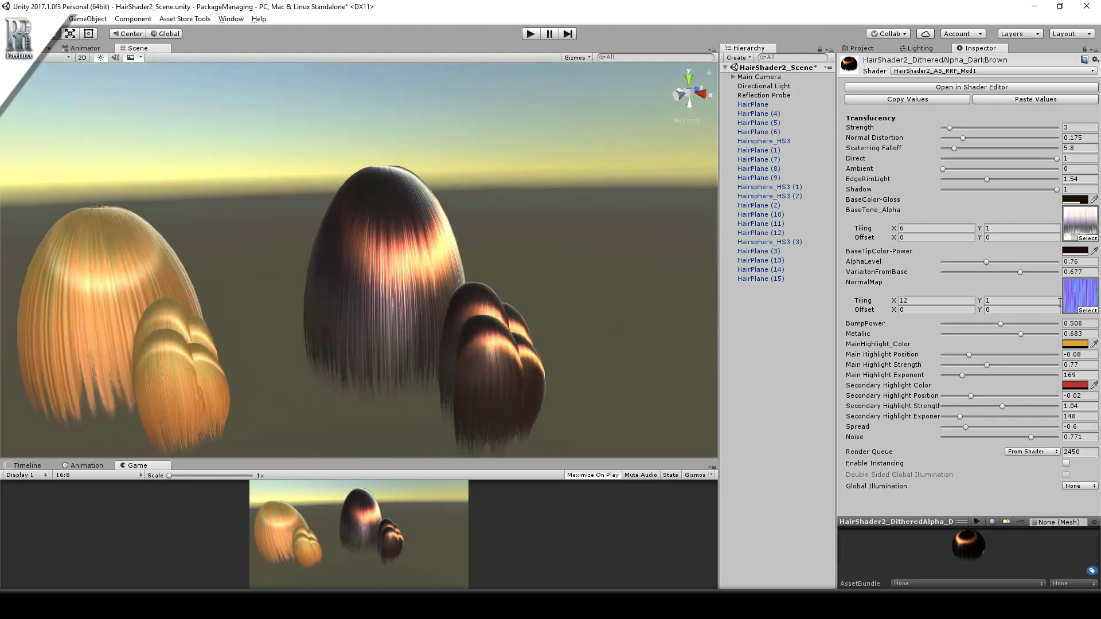
left_click_drag(899, 308, 882, 301)
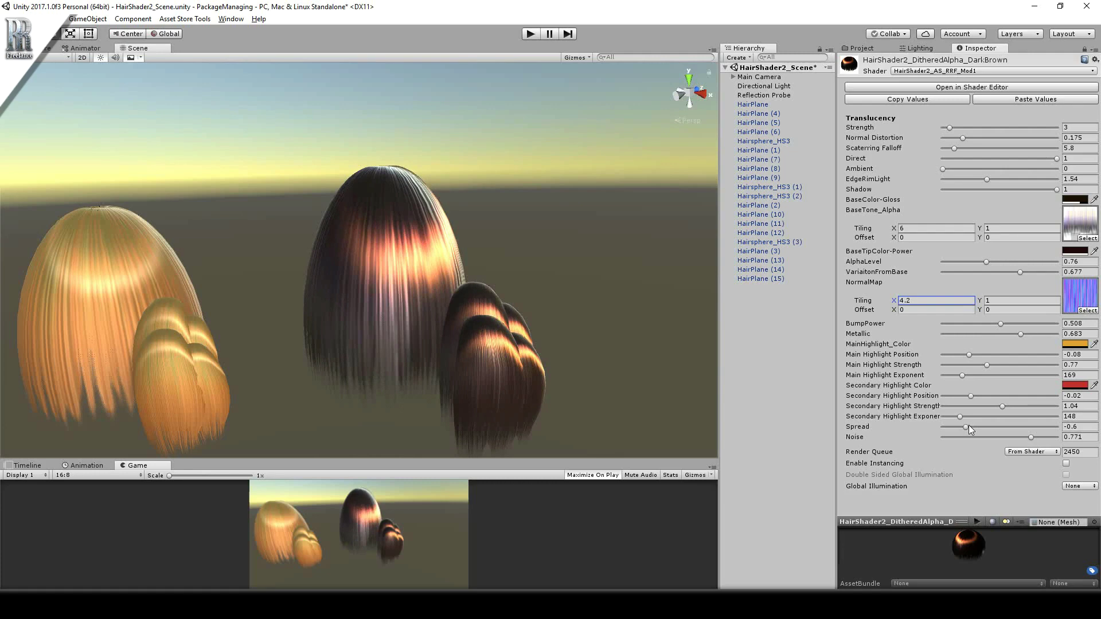
- Raise Main Highlight Exponent to 940 and set the secondary highlight's position to 0.04, strength to 0.95 and exponent to 245
left_click_drag(960, 416, 1008, 420)
left_click_drag(980, 375, 1051, 376)
mouse_move(445, 264)
left_mouse_down("alt")
mouse_move(446, 325)
mouse_move(511, 265)
mouse_move(463, 274)
left_mouse_up("alt")
left_click_drag(1015, 417, 990, 393)
left_click_drag(560, 290, 597, 296, "alt")
left_click_drag(1003, 406, 972, 393)
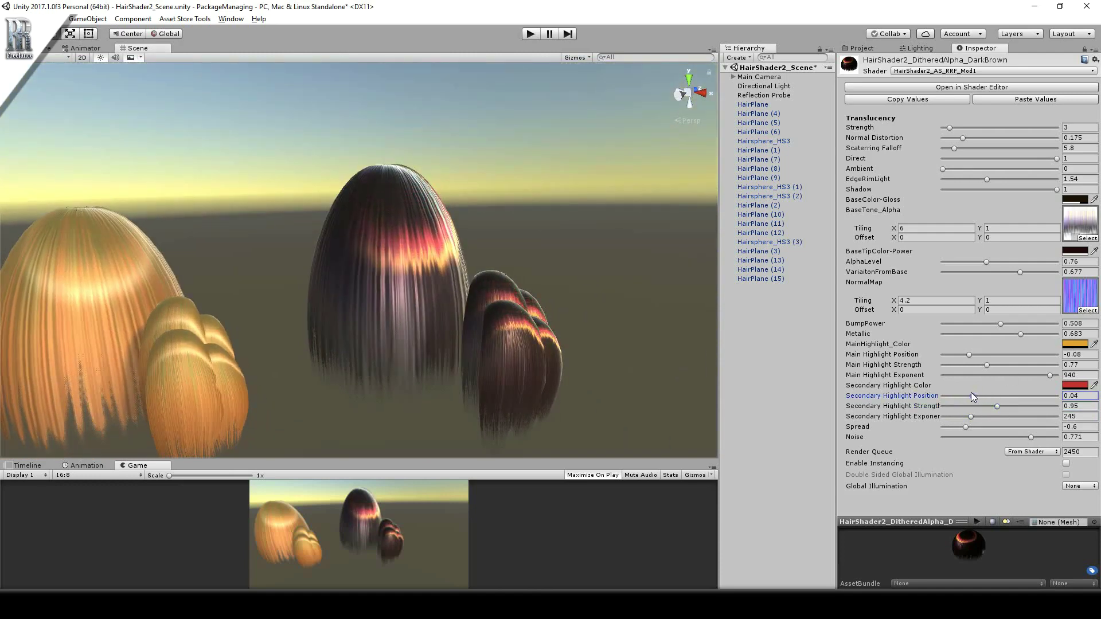
- Raise the highlight Noise to 1 and examine the highlight band on the dark hair up close
mouse_move(515, 261)
left_mouse_down("alt")
mouse_move(442, 344)
mouse_move(448, 235)
mouse_move(519, 254)
left_mouse_up("alt")
left_click_drag(1031, 440, 1088, 449)
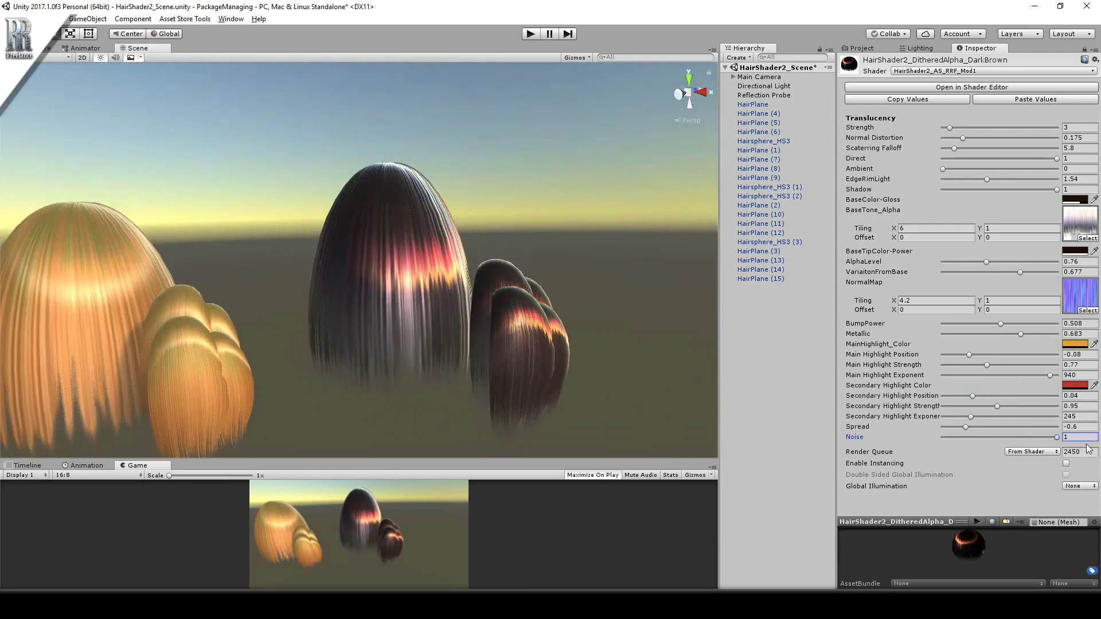
scroll(495, 293, "up", 10)
right_click_drag(471, 279, 490, 354, "alt")
left_click_drag(491, 354, 509, 377, "alt")
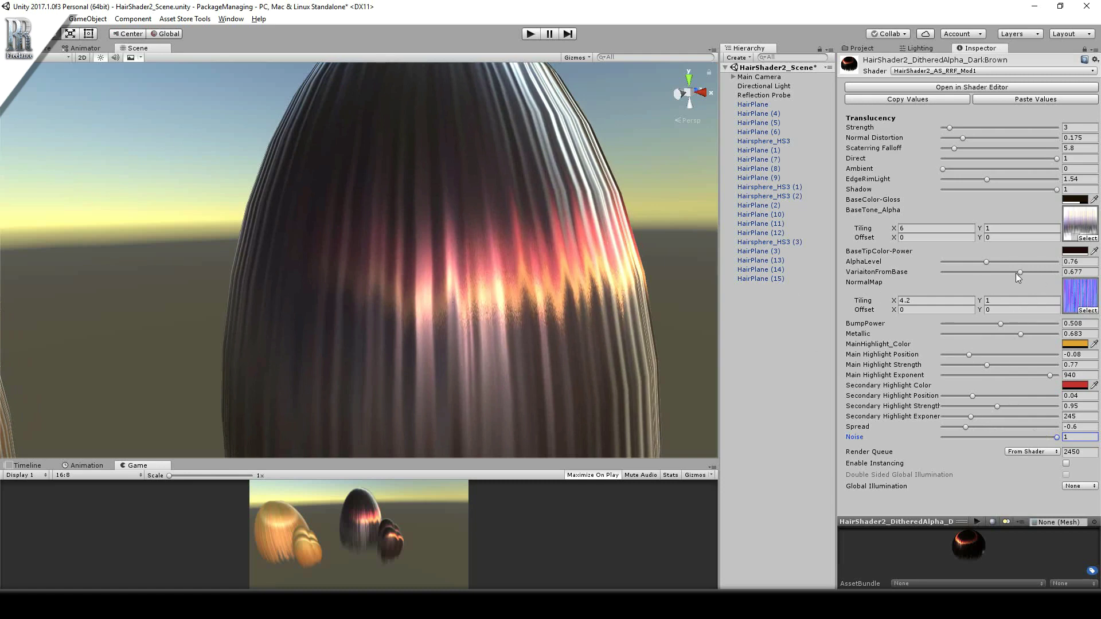
right_click_drag(481, 283, 485, 224, "alt")
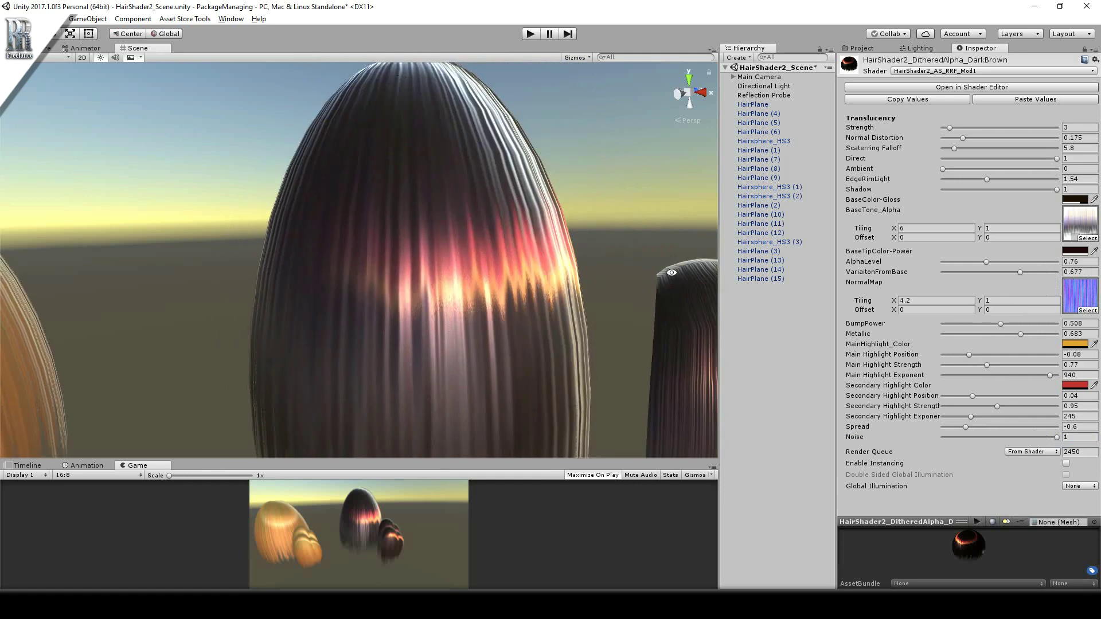
- Set the X tiling of the NormalMap to 8 and of BaseTone_Alpha to 7
left_click_drag(896, 304, 918, 304)
type("8")
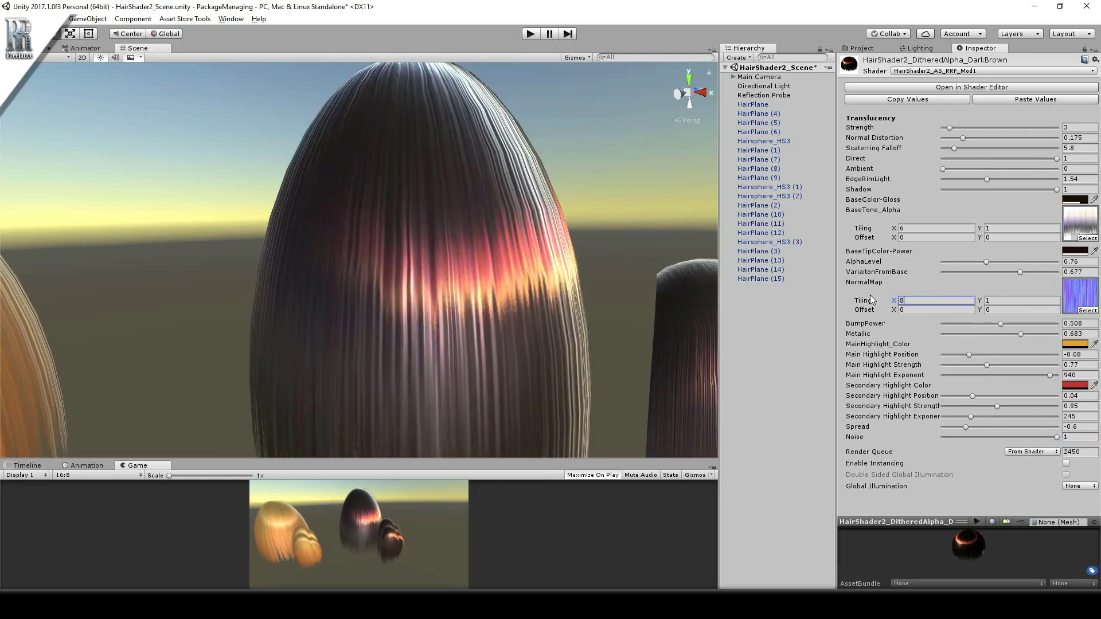
left_click(921, 230)
type("8")
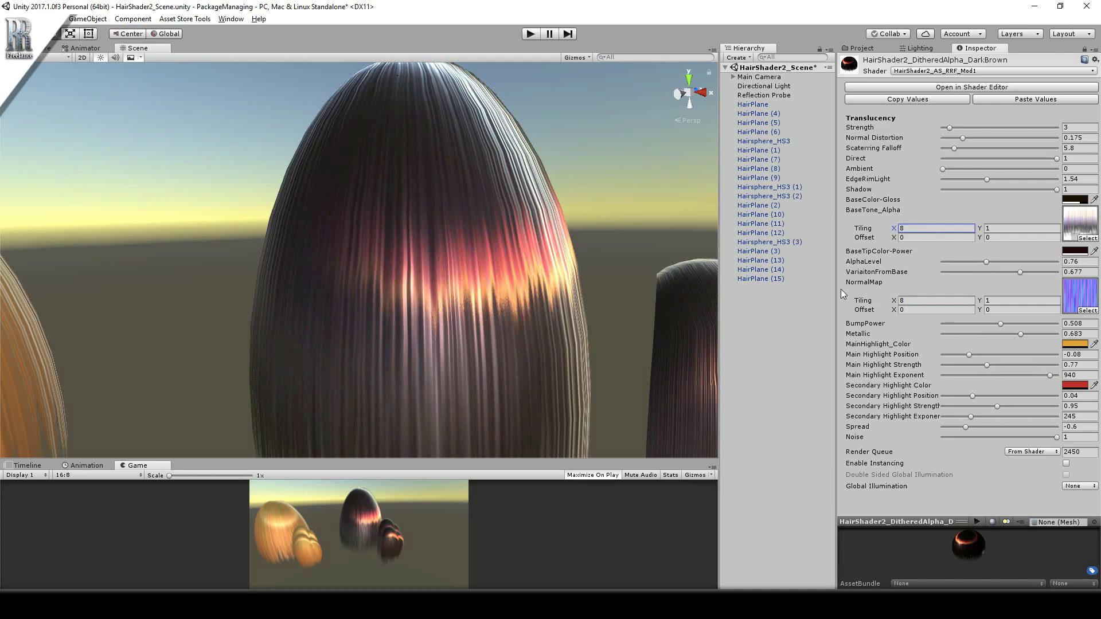
left_click_drag(896, 232, 867, 224)
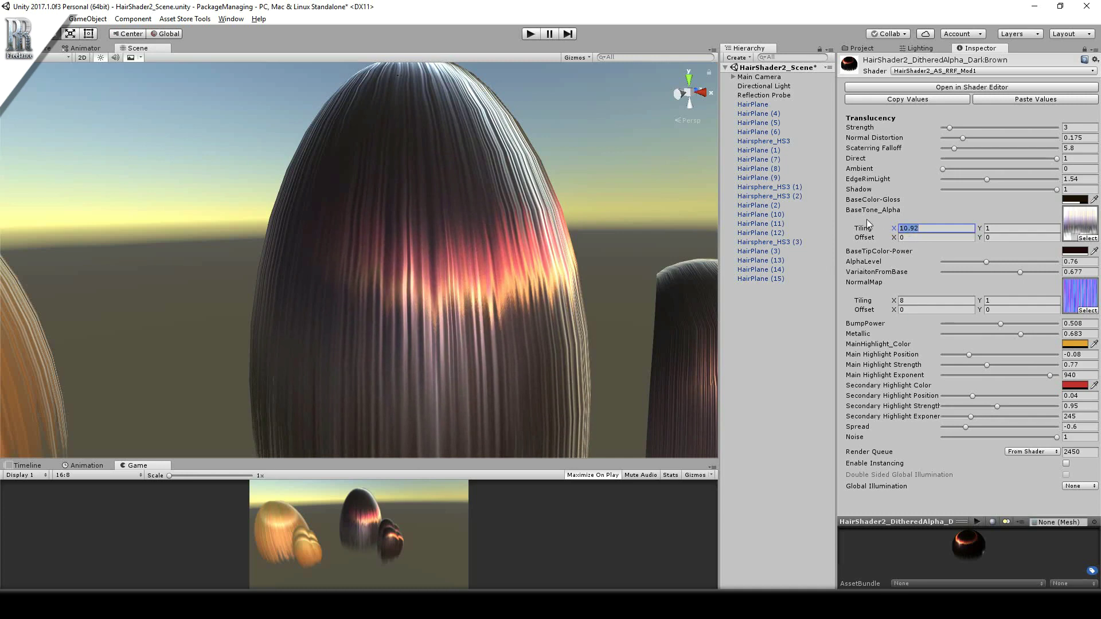
type("7")
- Unlock the inspector to show the Directional Light's properties, tint the light pale green and examine its effect on the hair
left_click_drag(505, 265, 489, 178, "alt")
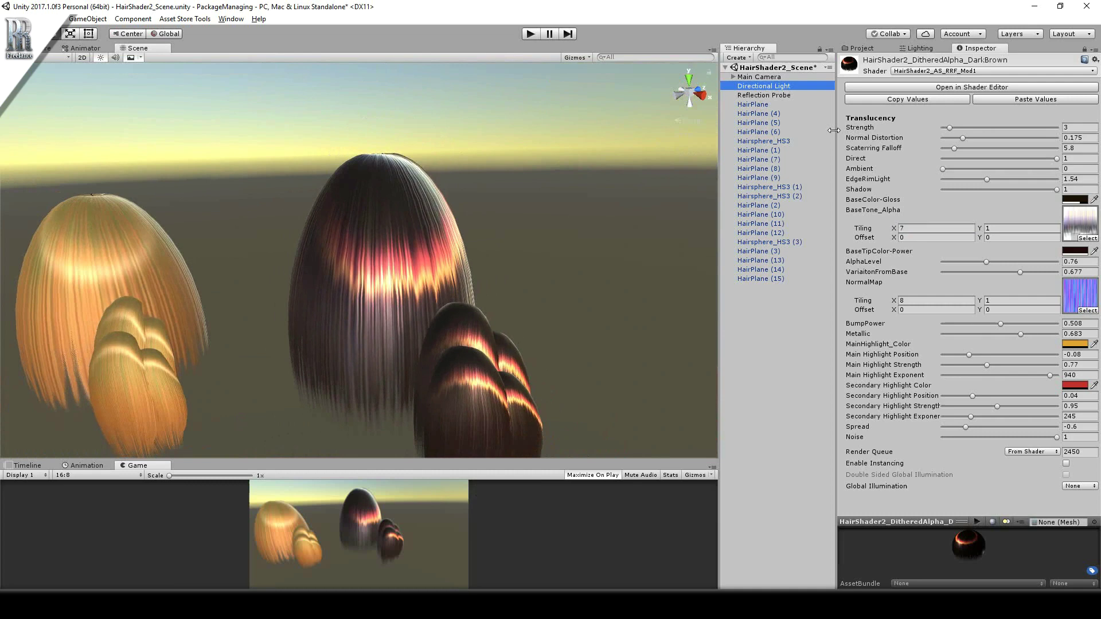
left_click(1084, 50)
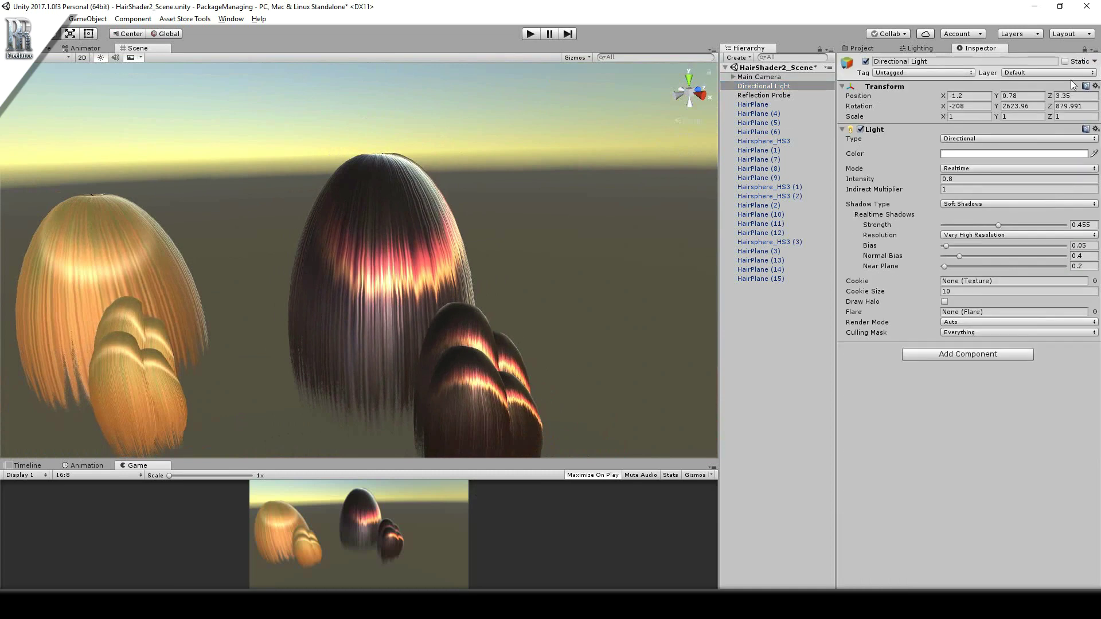
left_click(984, 154)
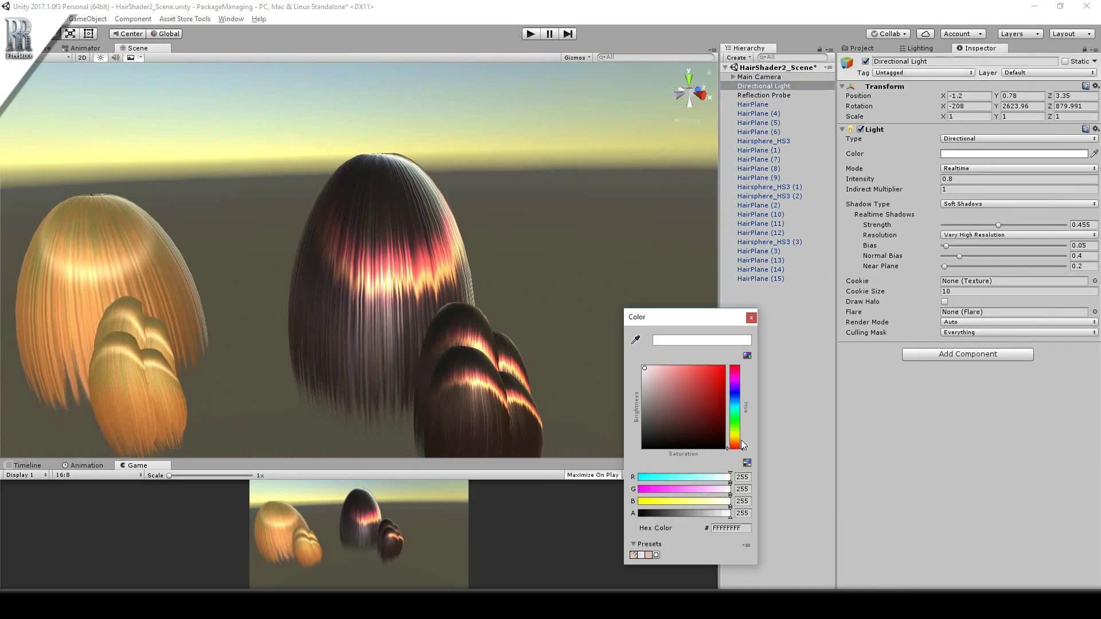
left_click(738, 422)
left_click_drag(717, 396, 676, 361)
left_click(250, 276, "alt")
left_click_drag(364, 302, 613, 228, "alt")
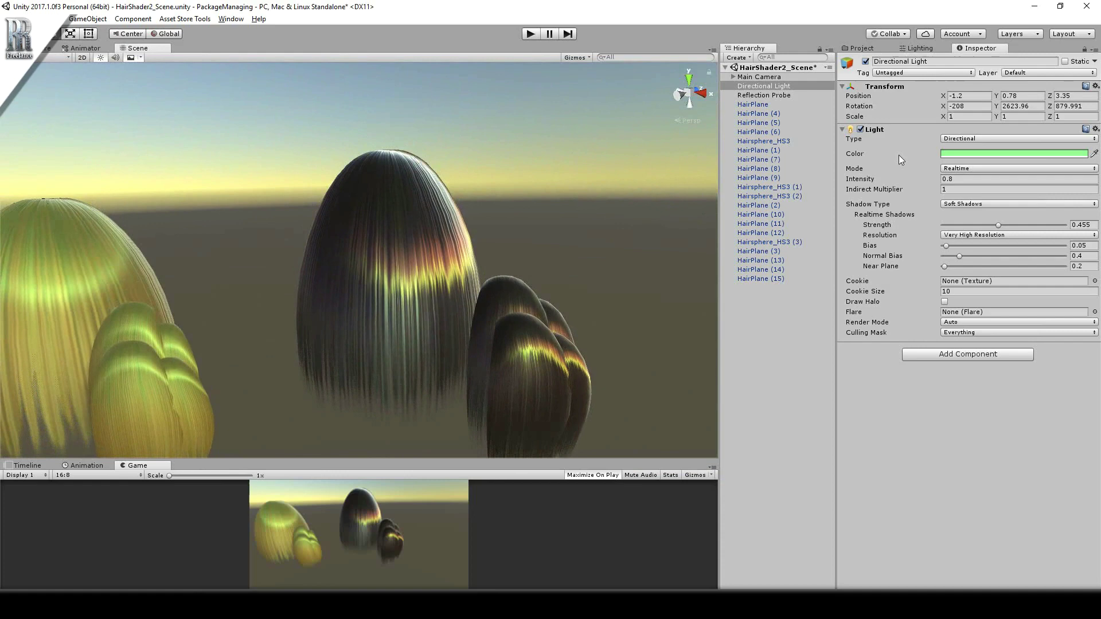
- Return the Directional Light's colour to white (FFFFFF) and set its Intensity to 1.02
left_click(982, 152)
left_click_drag(697, 381, 602, 313)
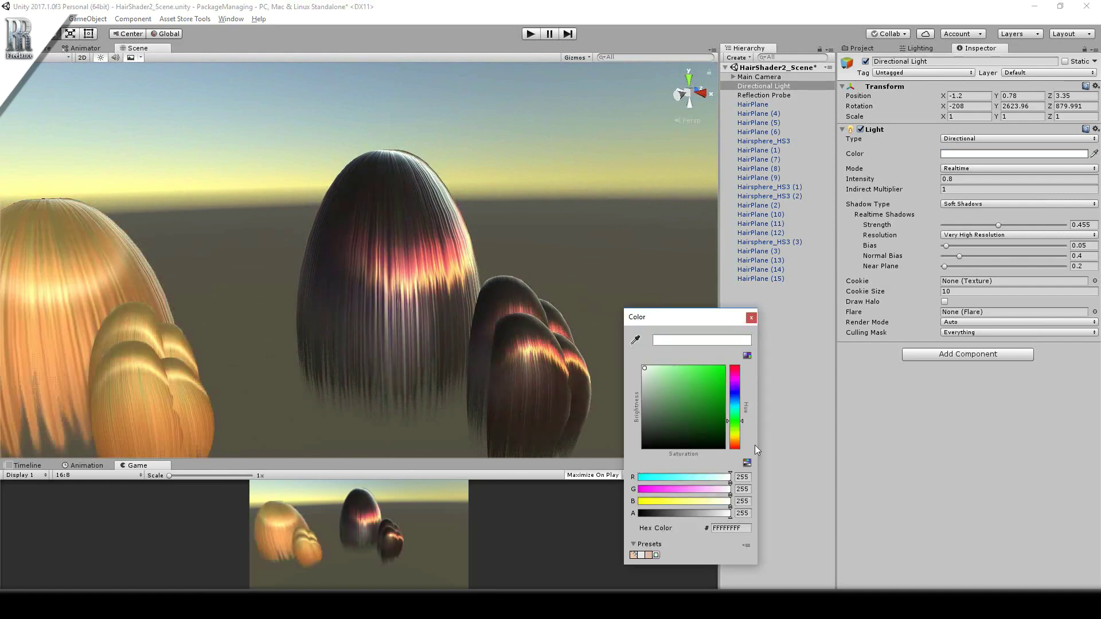
left_click_drag(740, 439, 742, 432)
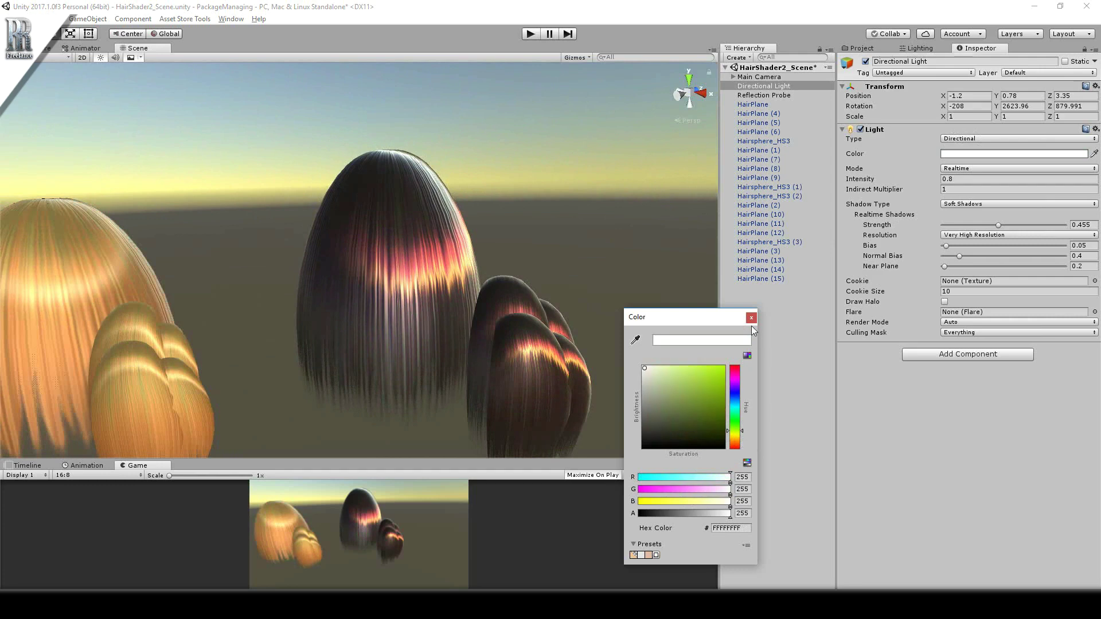
left_click(751, 317)
left_click_drag(889, 176, 877, 181)
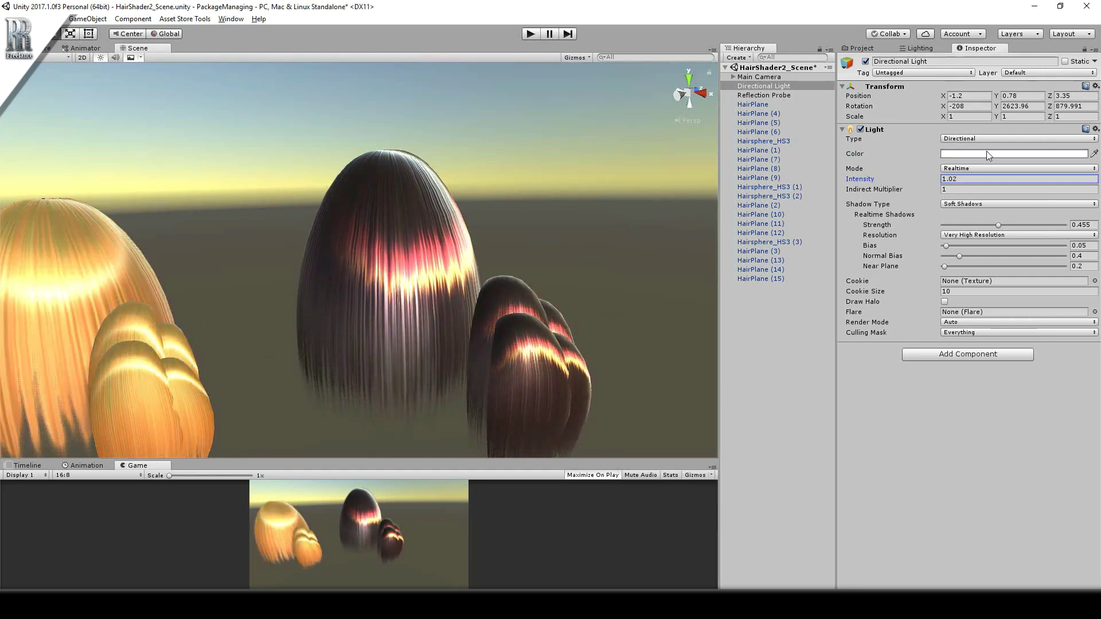
left_click(986, 153)
mouse_move(654, 373)
left_mouse_down()
mouse_move(645, 443)
mouse_move(645, 359)
left_mouse_up()
left_click(750, 318)
- Reopen the dark brown hair material and set its translucency Strength to 28.1 while viewing the hair against the sun
left_click_drag(579, 200, 456, 179, "alt")
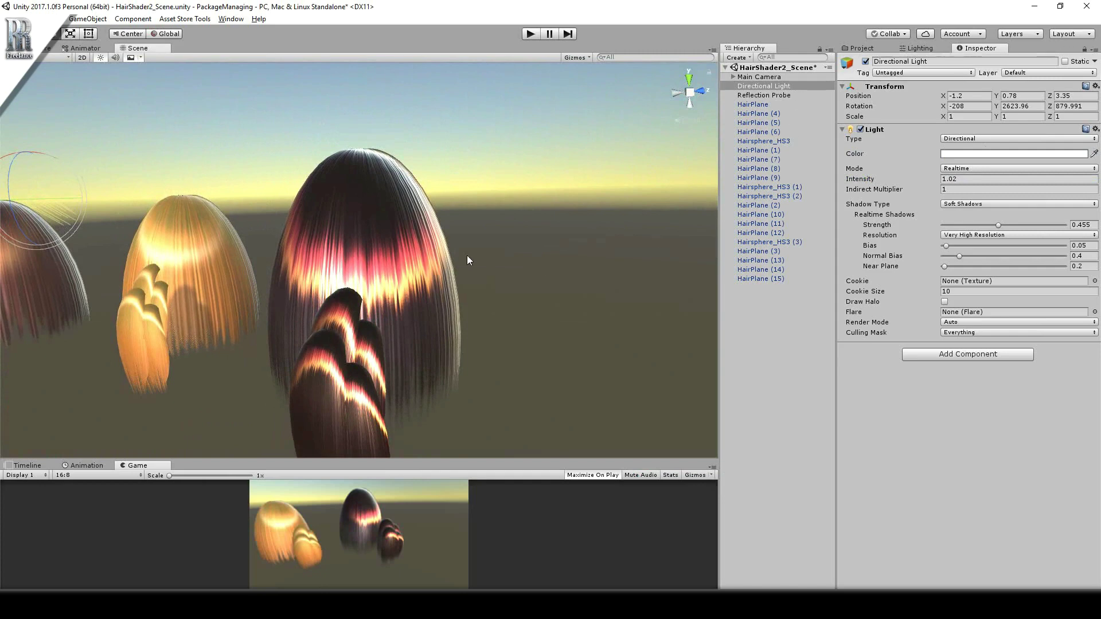
left_click(864, 49)
left_click(1003, 106)
left_click(982, 49)
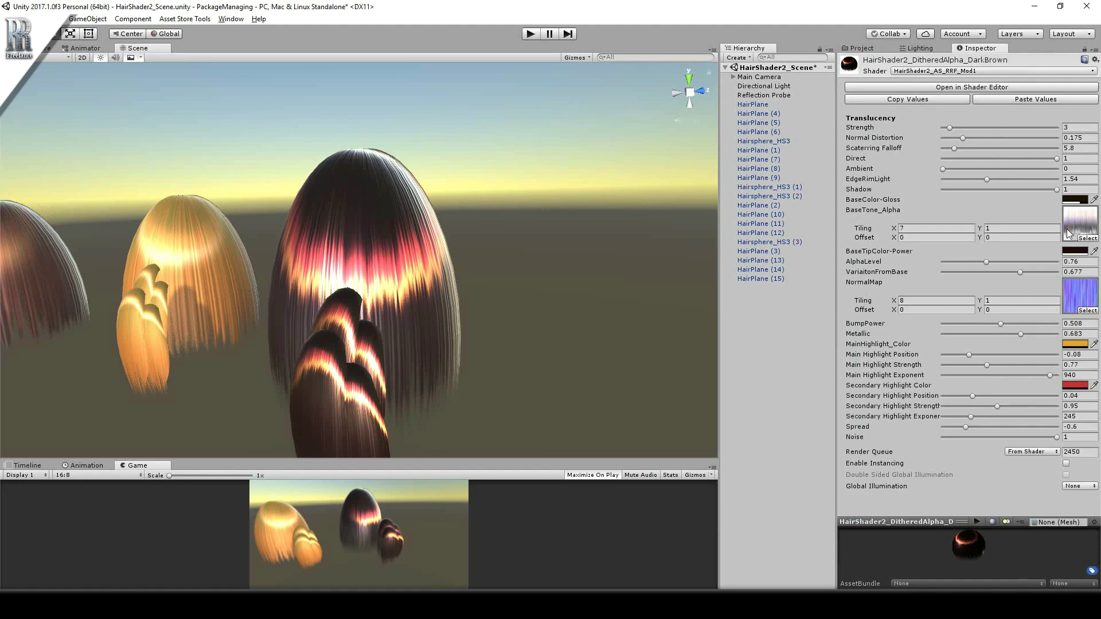
left_click_drag(771, 183, 948, 86, "alt")
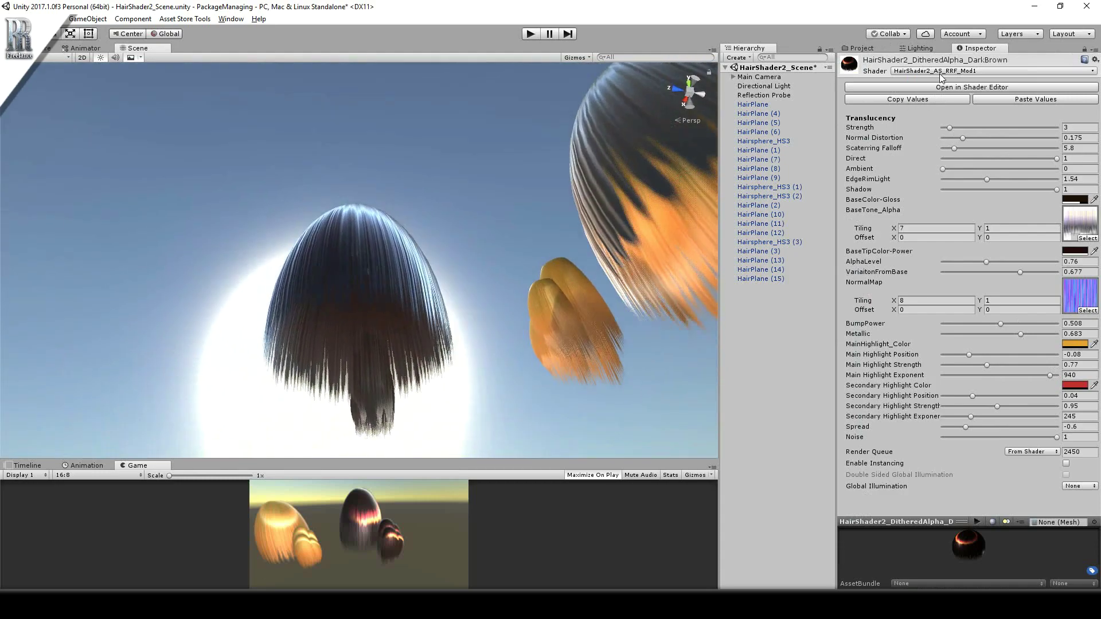
left_click_drag(951, 127, 1006, 128)
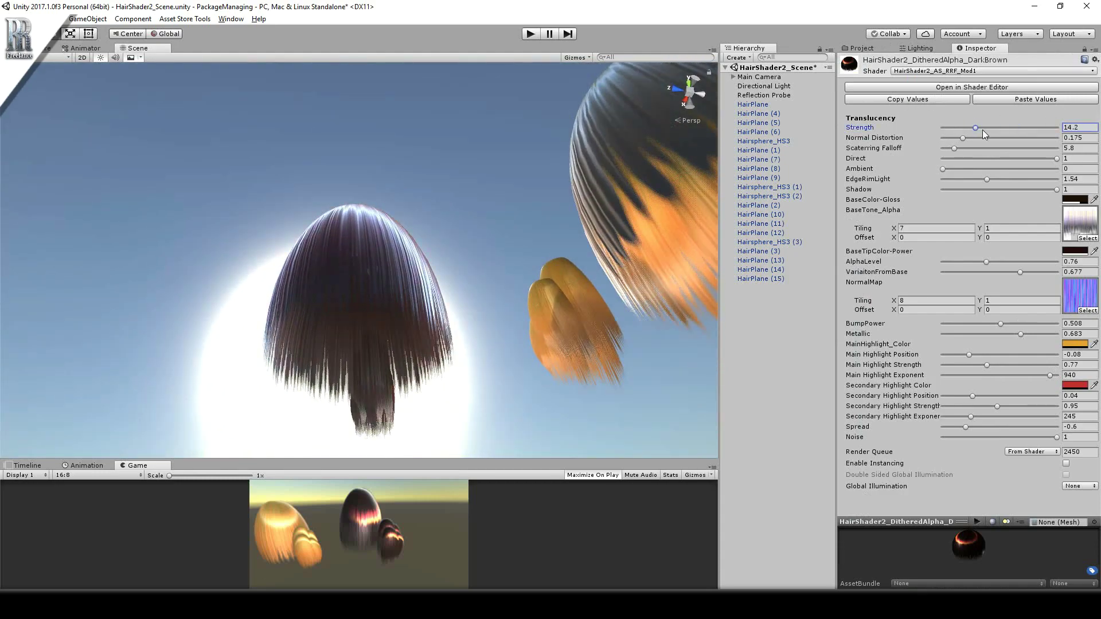
- Set BaseColor-Gloss to brown 40240BAD and BaseTipColor-Power to dark green 1A271CFF
left_click(1074, 200)
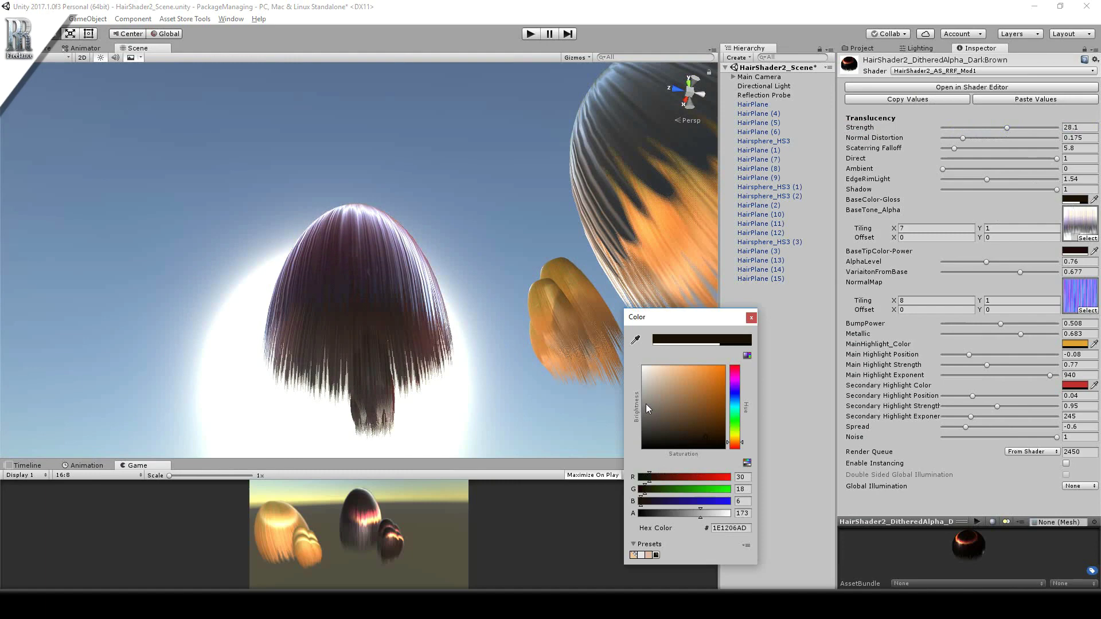
mouse_move(704, 433)
left_mouse_down()
mouse_move(717, 384)
mouse_move(679, 422)
mouse_move(736, 435)
mouse_move(739, 394)
mouse_move(740, 419)
mouse_move(671, 435)
left_mouse_up()
left_click(751, 317)
left_click(1074, 252)
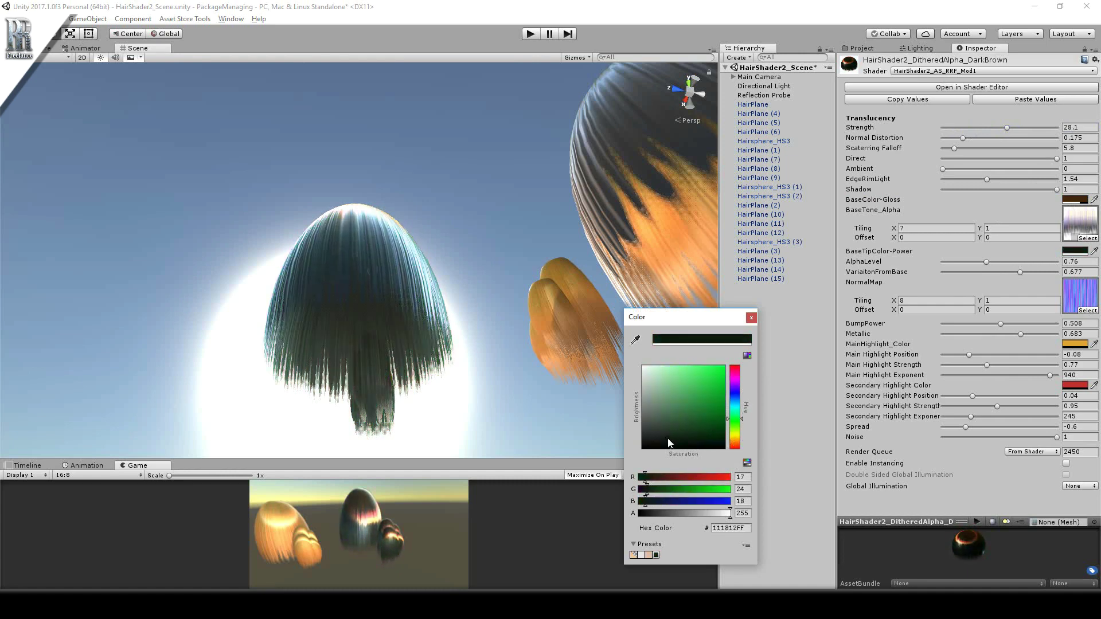
left_click(751, 318)
- Tune the translucency: Strength 4.2, Normal Distortion 0.356 and Scattering Falloff 6.8, with Shadow at 1
left_click_drag(1005, 127, 1044, 140)
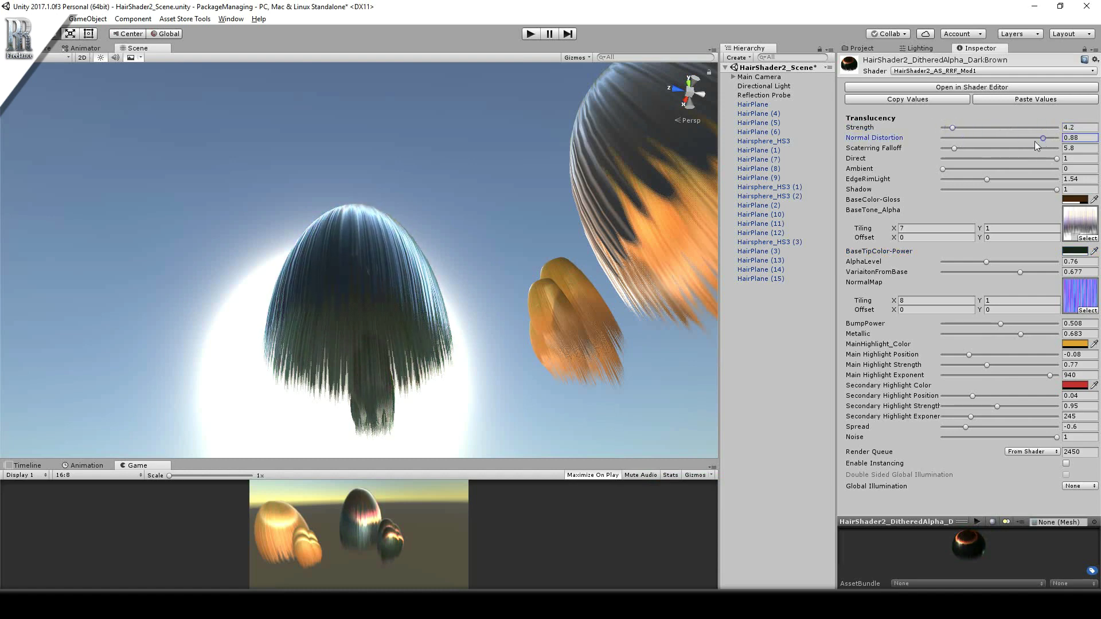
left_click_drag(956, 148, 957, 146)
left_click(1057, 189)
- From the lit side of the hair, set BaseColor-Gloss to orange FF7900AD and BaseTipColor-Power to bright green 00FF2CFF
left_click_drag(345, 230, 716, 354, "alt")
scroll(716, 354, "down", 2)
left_click(1069, 199)
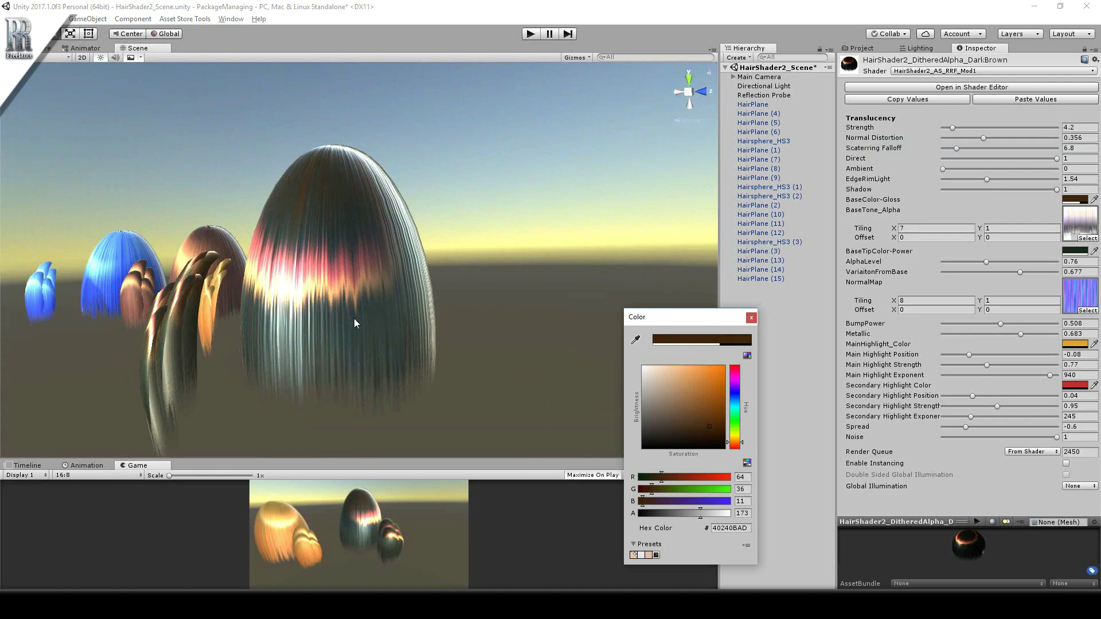
left_click_drag(726, 430, 737, 357)
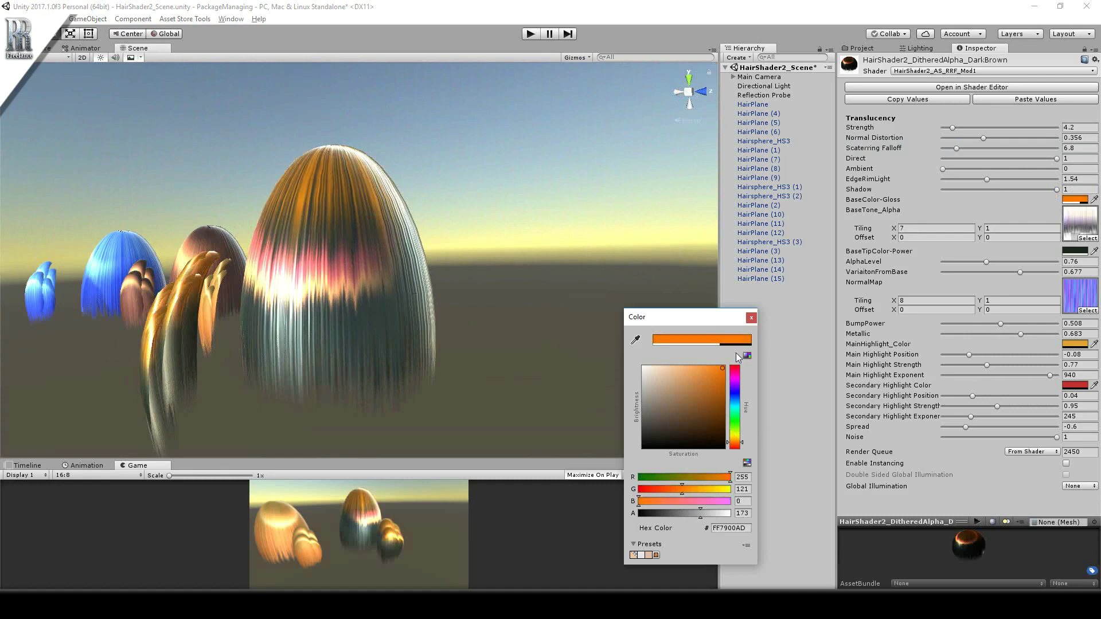
left_click(751, 316)
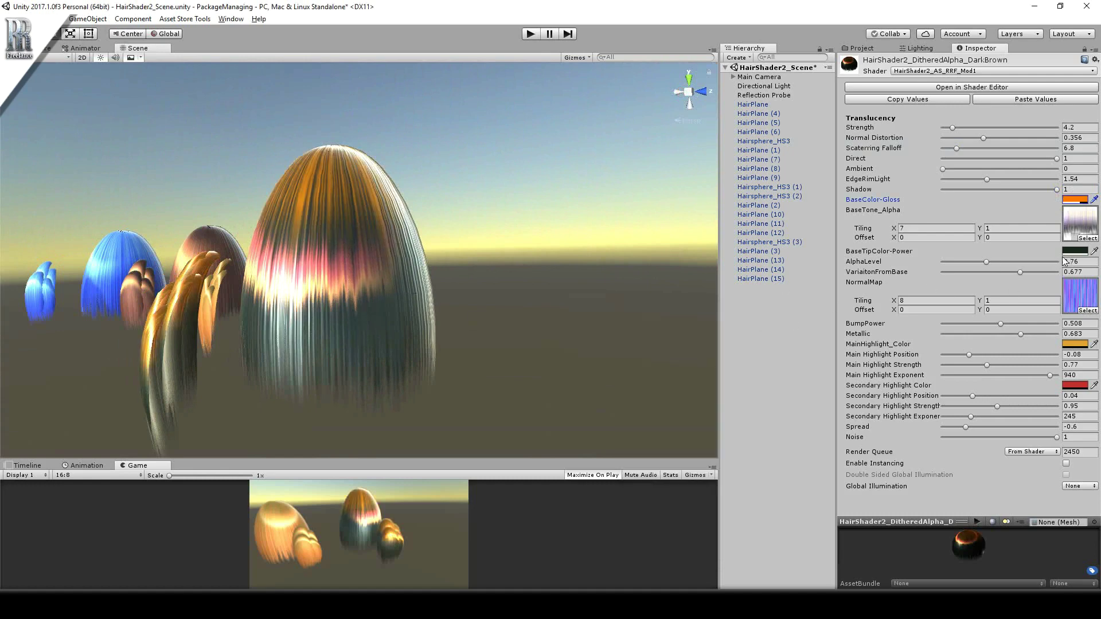
left_click(1072, 252)
mouse_move(725, 433)
left_mouse_down()
mouse_move(680, 388)
mouse_move(724, 367)
left_mouse_up()
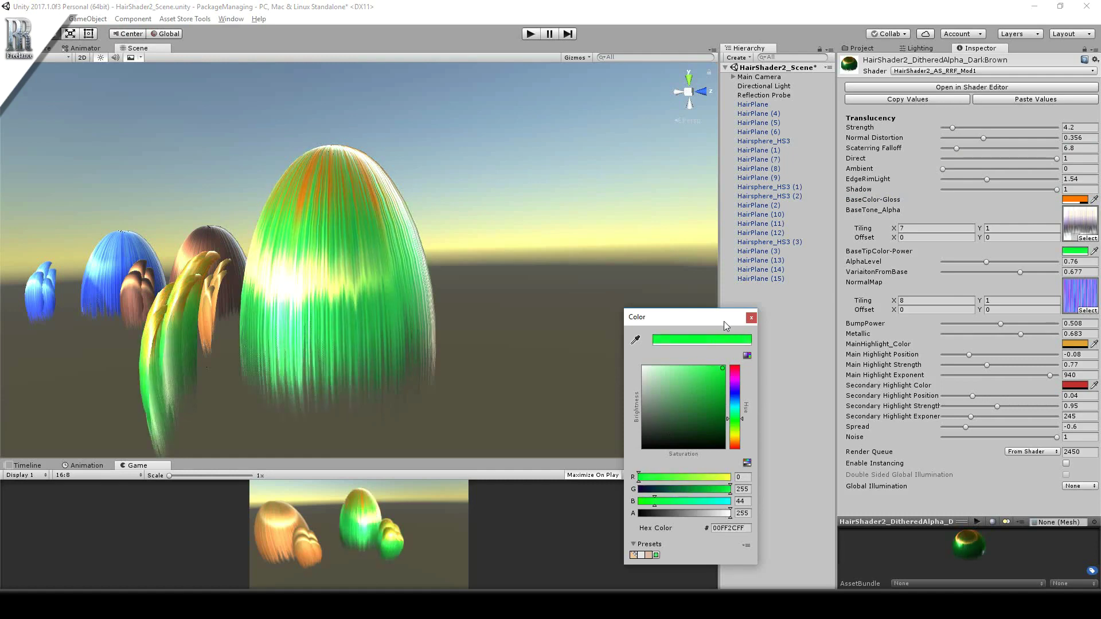
- Change BaseTipColor-Power to white with an alpha of 0 (FFFFFF00)
left_click_drag(730, 514, 632, 525)
left_click_drag(724, 380, 612, 349)
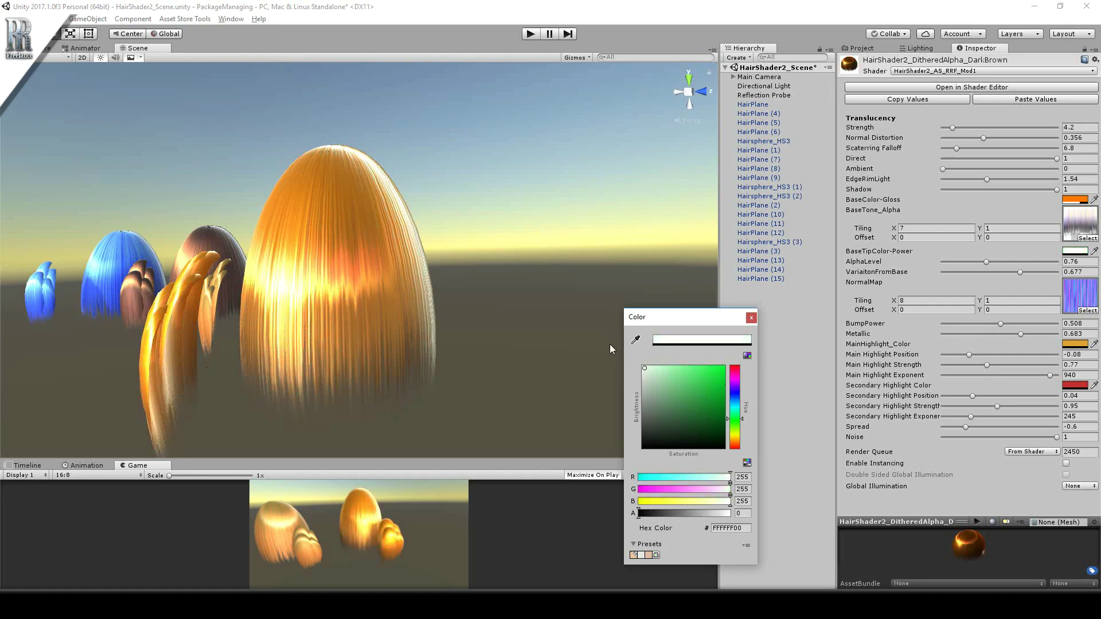
left_click(752, 318)
- Raise the alpha of BaseColor-Gloss to 235 and reduce Metallic to 0.592, checking the sheen from another angle
left_click(1074, 199)
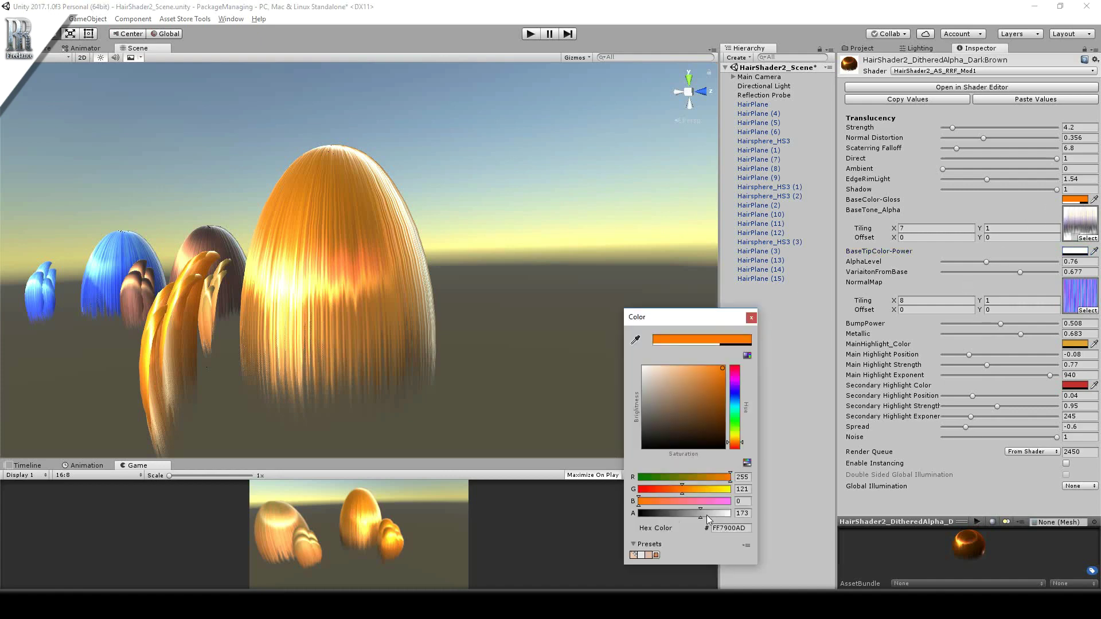
left_click_drag(701, 511, 725, 534)
left_click(287, 360, "alt")
left_click_drag(287, 360, 572, 411, "alt")
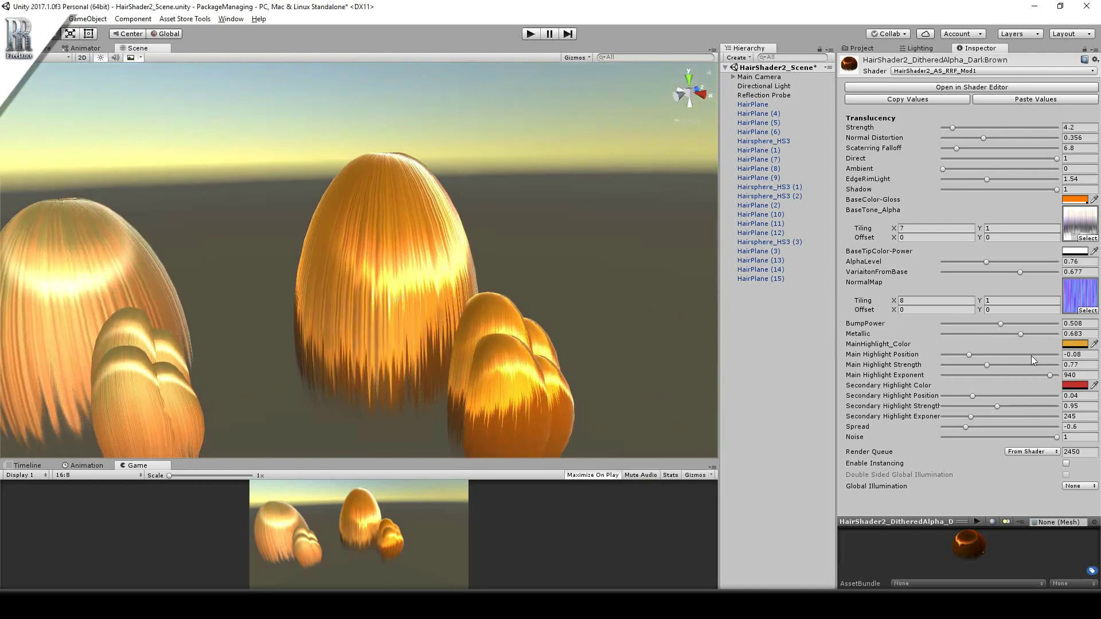
mouse_move(1024, 332)
left_mouse_down()
mouse_move(1058, 339)
mouse_move(951, 350)
mouse_move(1048, 353)
mouse_move(1010, 356)
left_mouse_up()
left_click_drag(485, 259, 512, 262, "alt")
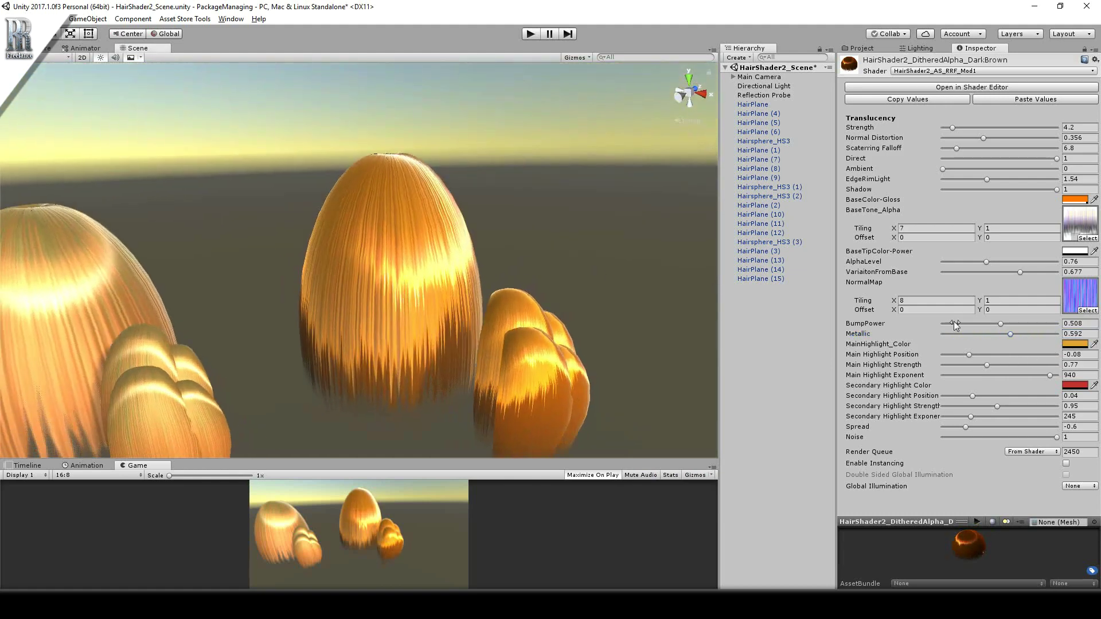
- Desaturate MainHighlight_Color to a pale tan and Secondary Highlight Color to a muted grey-brown
left_click(1072, 345)
left_click_drag(710, 381, 676, 380)
left_click(752, 318)
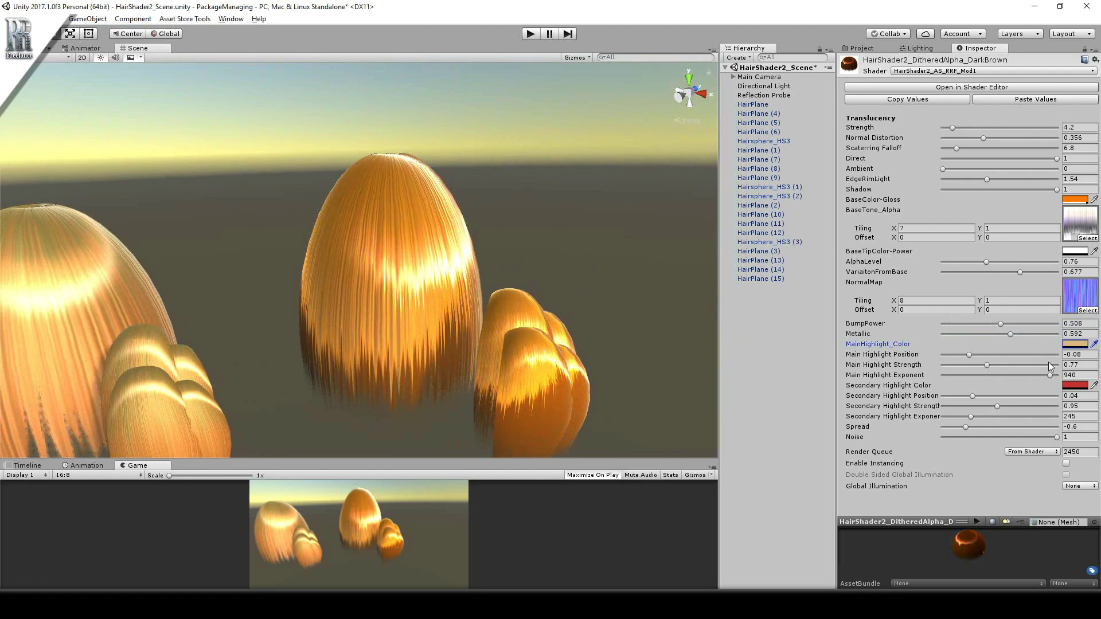
left_click(1073, 386)
left_click_drag(700, 387, 659, 404)
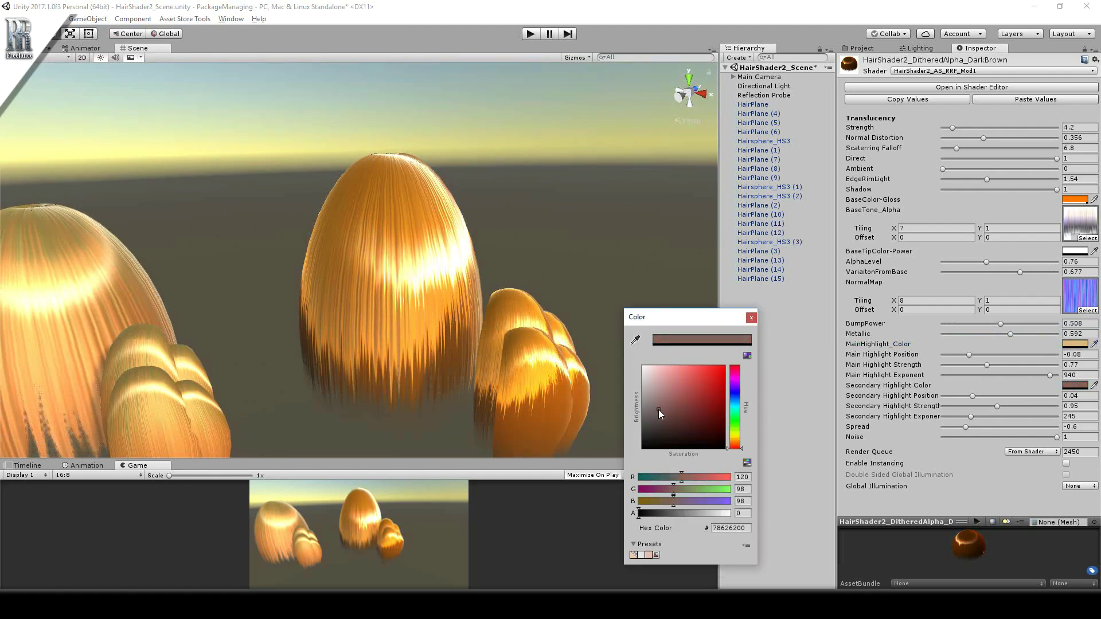
left_click(751, 318)
- Set BaseColor-Gloss to grey-brown 877463EB and BaseTipColor-Power to opaque black 000000FF
left_click(1072, 200)
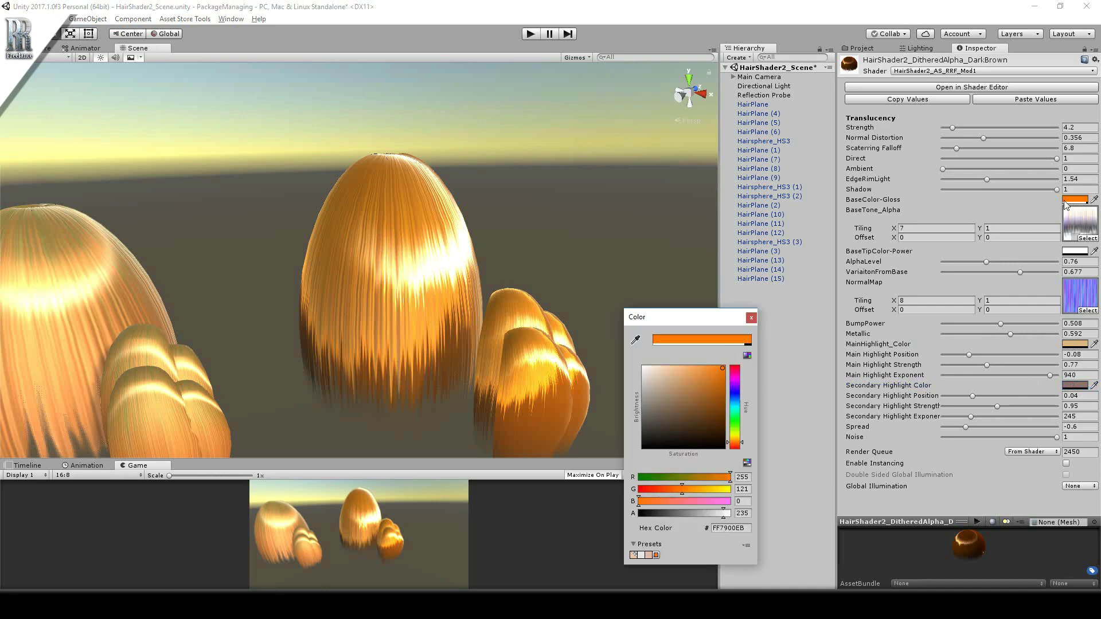
left_click_drag(709, 398, 666, 405)
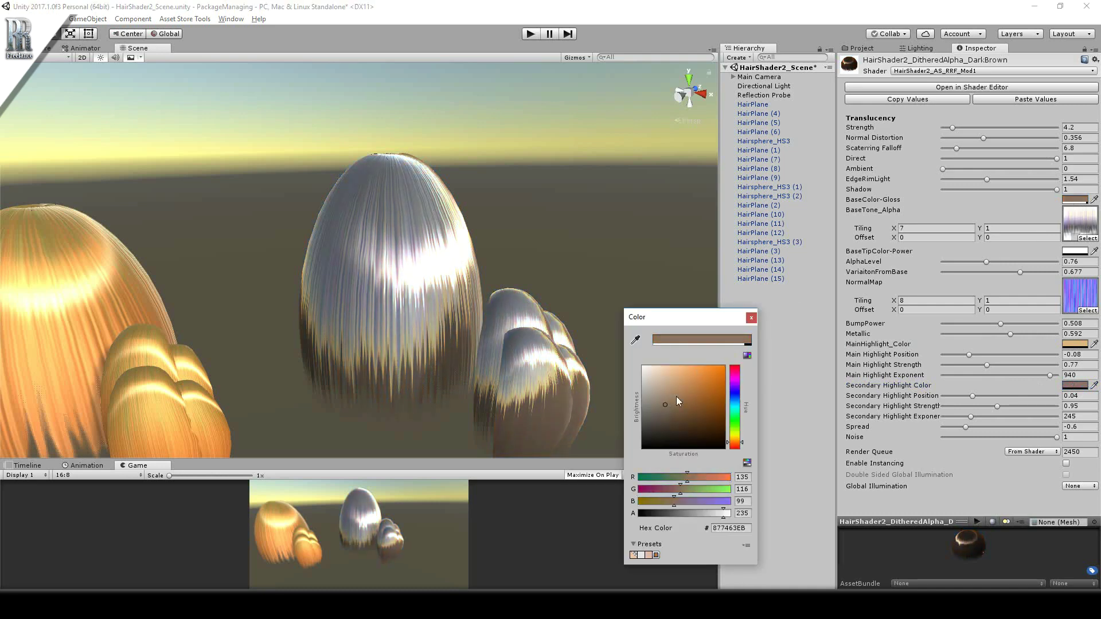
left_click(750, 318)
left_click(1075, 252)
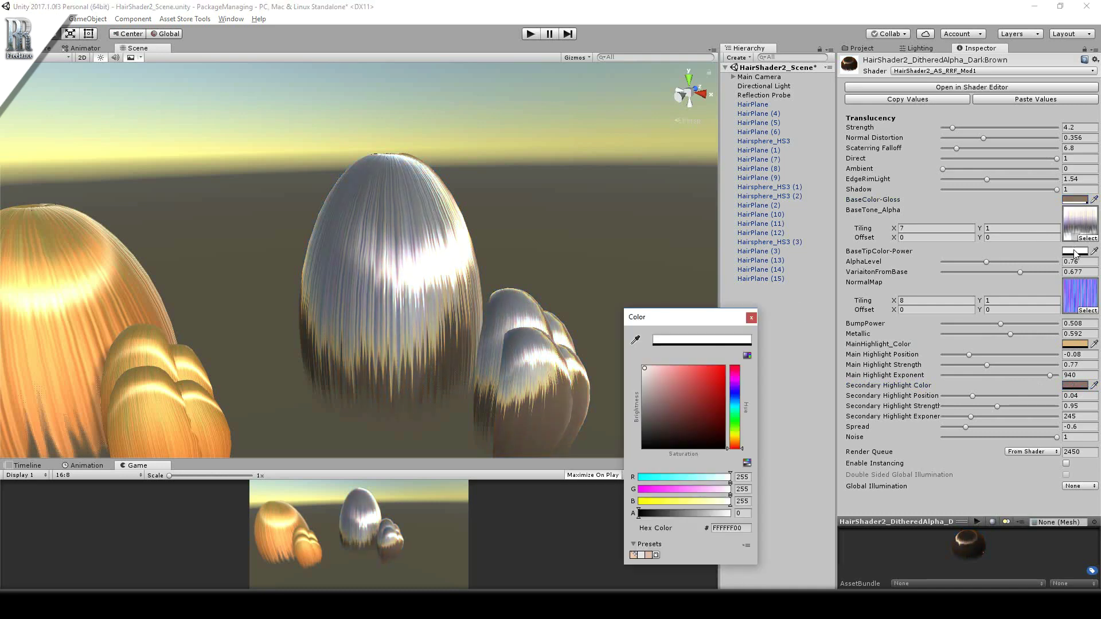
left_click_drag(683, 396, 661, 409)
left_click_drag(665, 514, 737, 514)
left_click(677, 448)
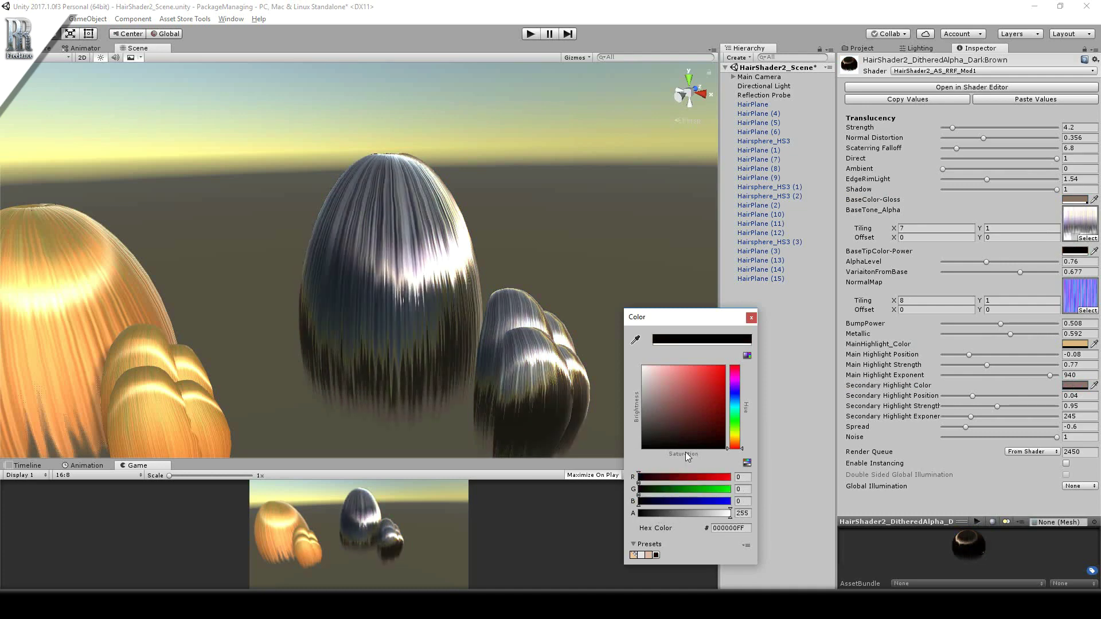
left_click(751, 318)
- Reduce Metallic to 0.406 and lower the alpha of BaseColor-Gloss to 133
left_click_drag(1007, 333, 989, 334)
left_click(1075, 200)
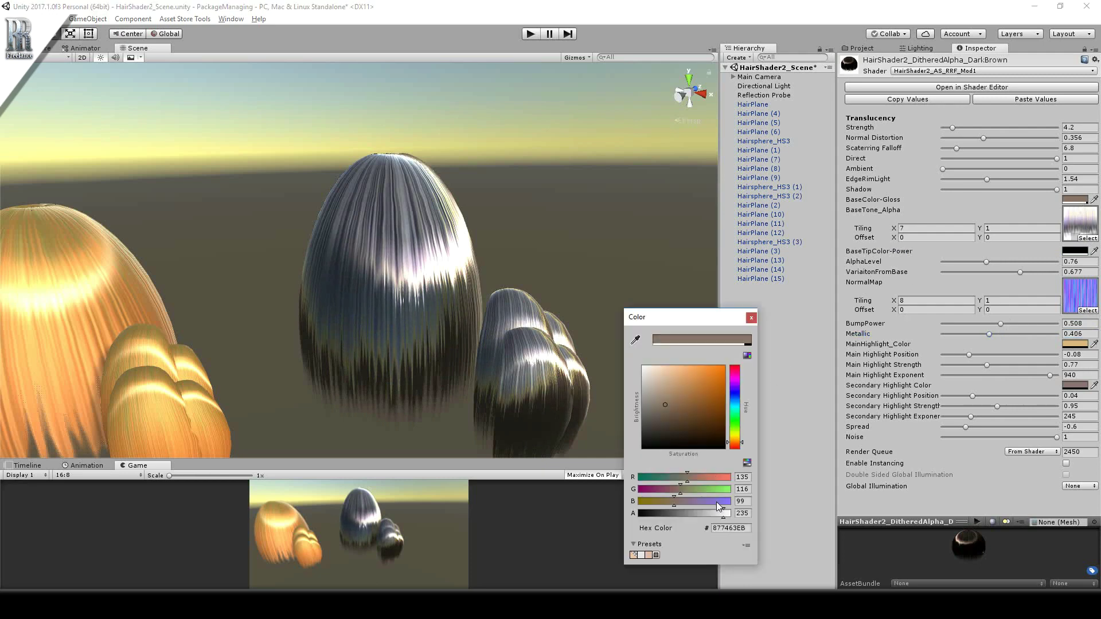
left_click_drag(723, 513, 686, 513)
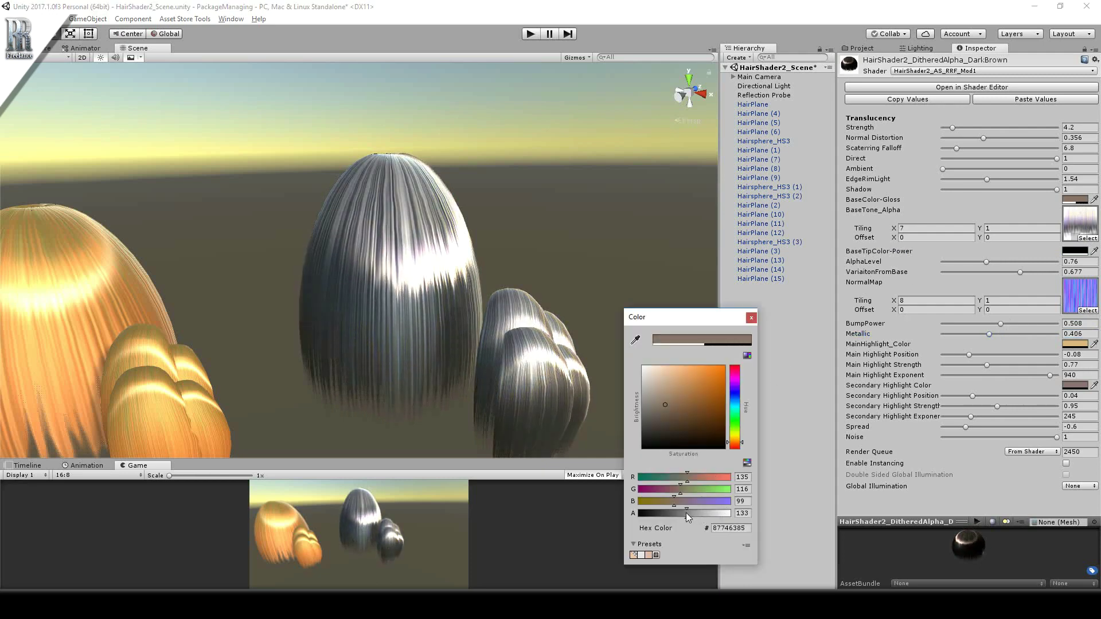
left_click(751, 319)
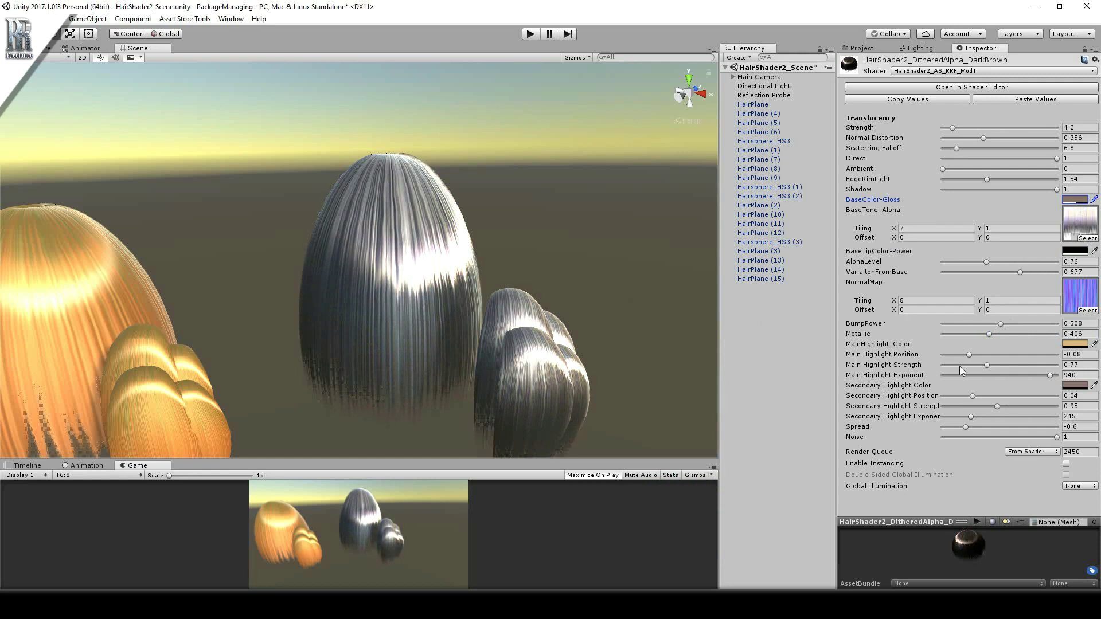
- Soften the highlights: Main Highlight Strength 0.18 and secondary highlight position -0.08, strength 0.54, exponent 109
mouse_move(989, 363)
left_mouse_down()
mouse_move(1000, 363)
mouse_move(985, 364)
left_mouse_up()
left_click_drag(974, 416, 1061, 418)
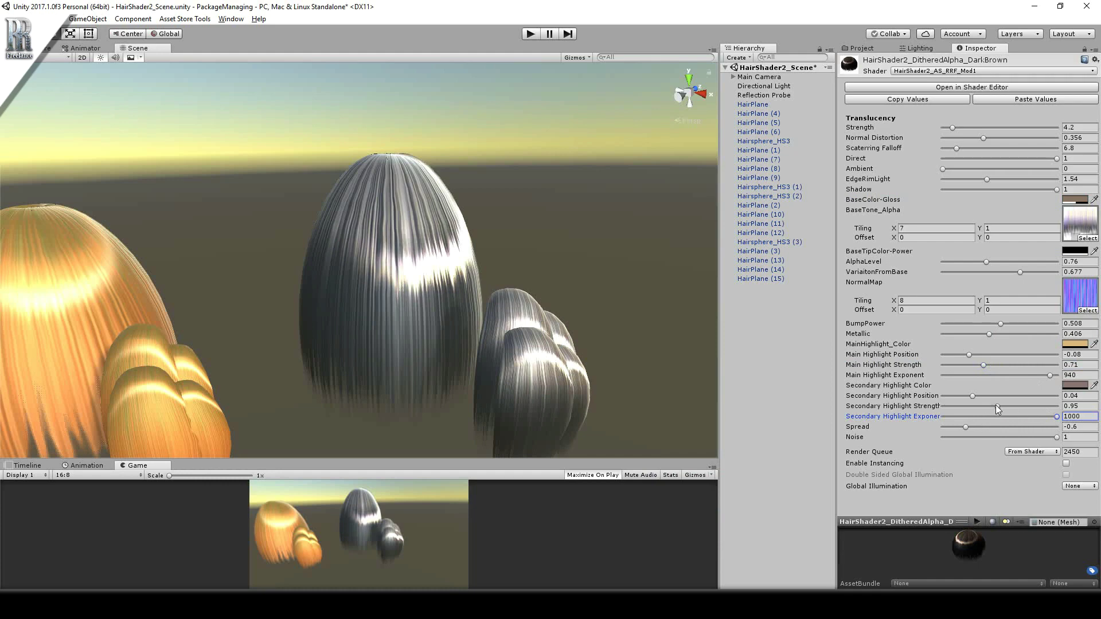
mouse_move(998, 408)
left_mouse_down()
mouse_move(1014, 408)
mouse_move(962, 408)
left_mouse_up()
mouse_move(1058, 416)
left_mouse_down()
mouse_move(954, 414)
mouse_move(986, 403)
mouse_move(966, 395)
mouse_move(974, 366)
mouse_move(957, 363)
left_mouse_up()
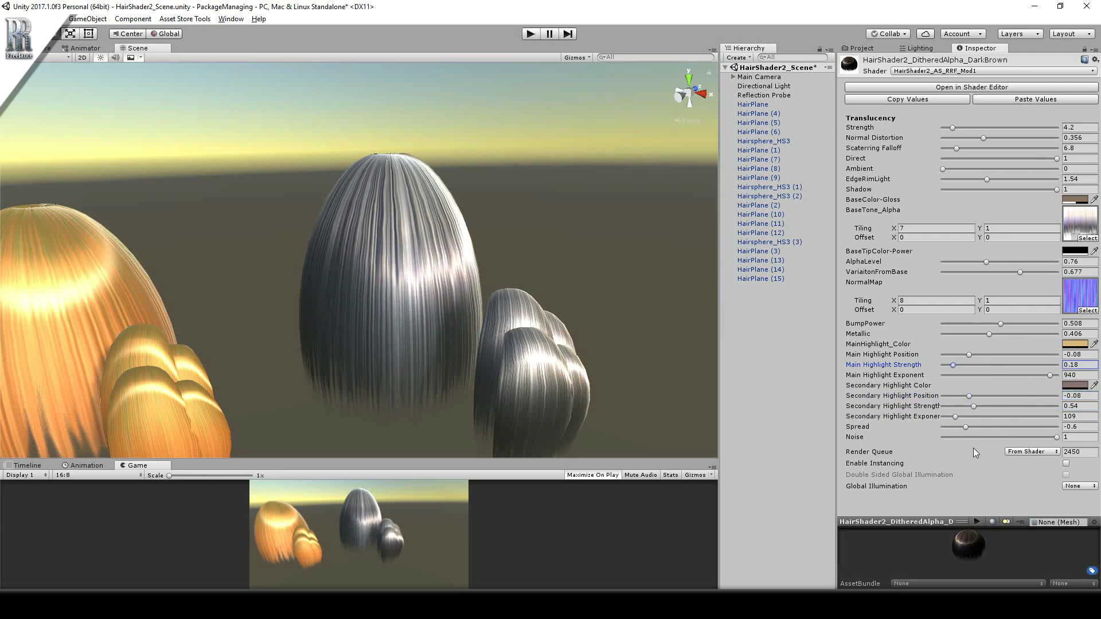
- Set the highlight Spread to -0.94 and Noise to 0.612
mouse_move(967, 427)
left_mouse_down()
mouse_move(955, 428)
mouse_move(997, 428)
mouse_move(975, 431)
left_mouse_up()
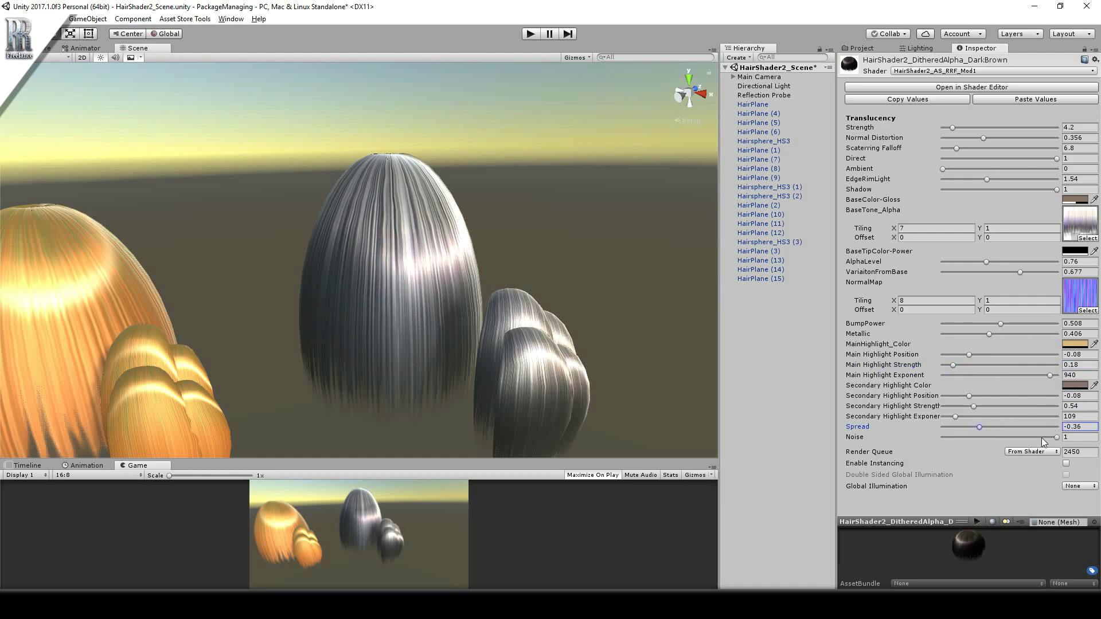
left_click_drag(1052, 438, 948, 426)
left_click_drag(1035, 435, 947, 428)
- Set the Reflection Probe's intensity to 1 and toggle its component to compare the reflections on the hair
left_click_drag(453, 267, 489, 221, "alt")
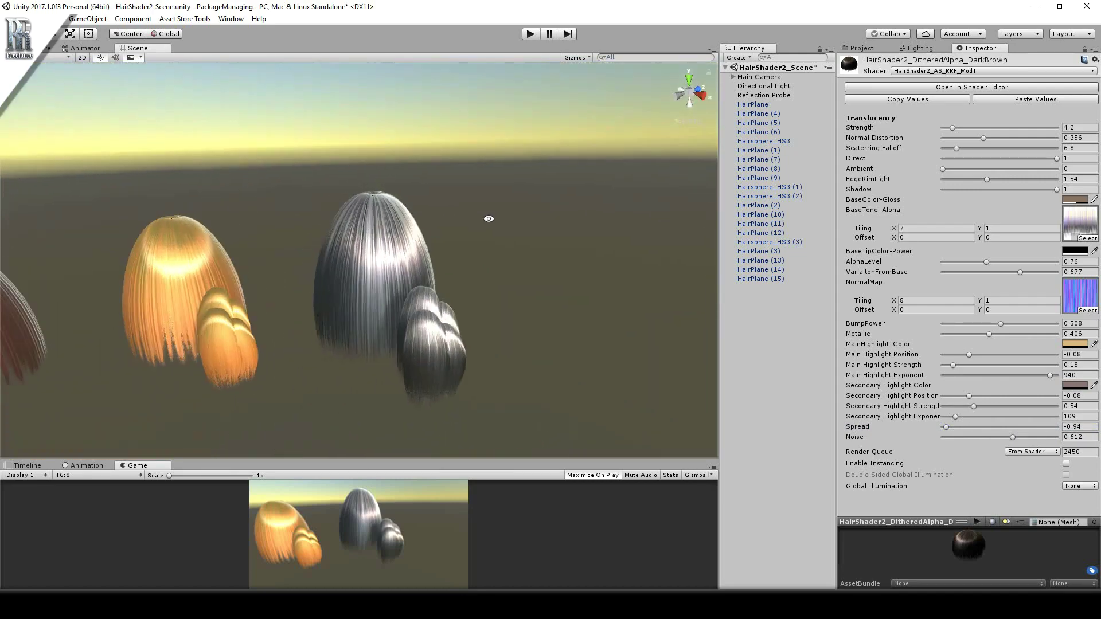
left_click(763, 95)
left_click(927, 235)
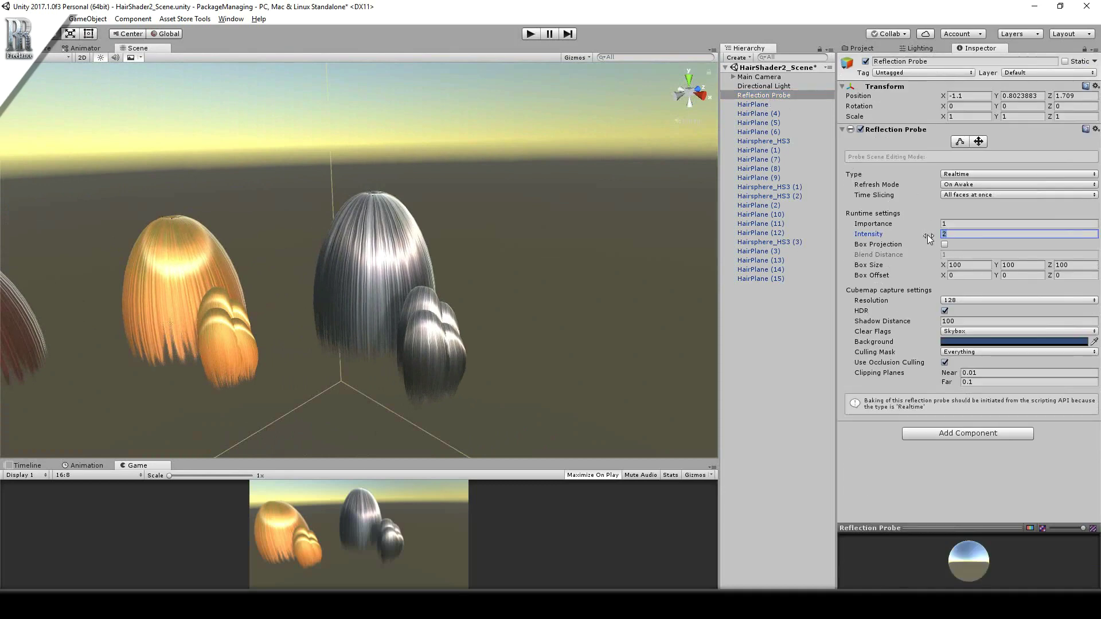
type("1")
left_click_drag(559, 296, 548, 254, "alt")
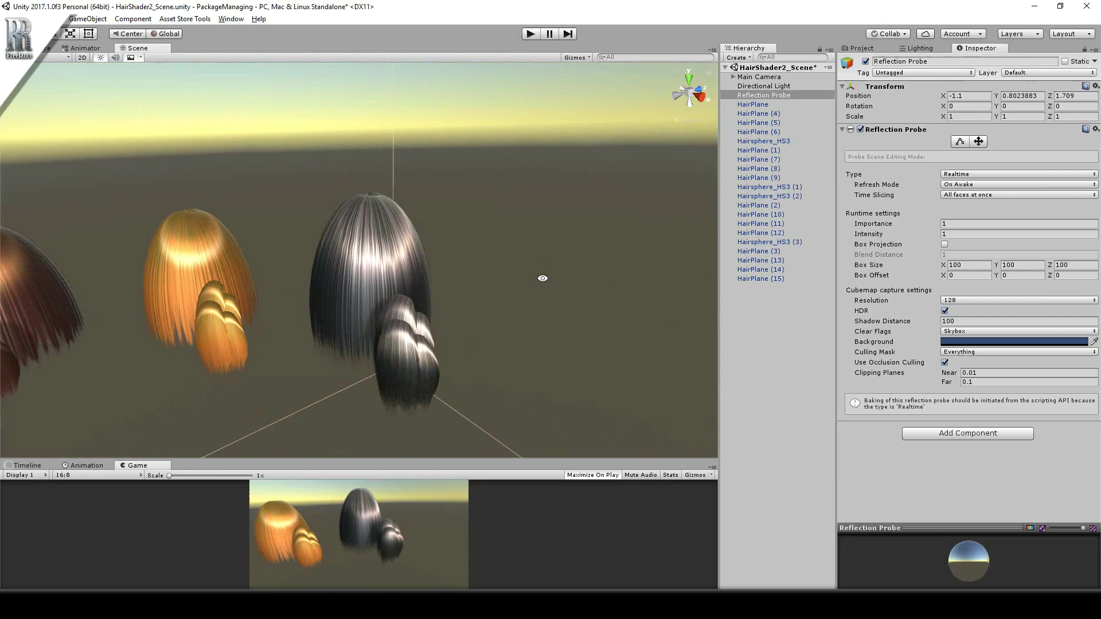
left_click(860, 129)
left_click(860, 129)
left_click_drag(489, 242, 509, 176, "alt")
- Locate the skybox material assigned in the scene's lighting settings and open the Sky material's properties
left_click(930, 48)
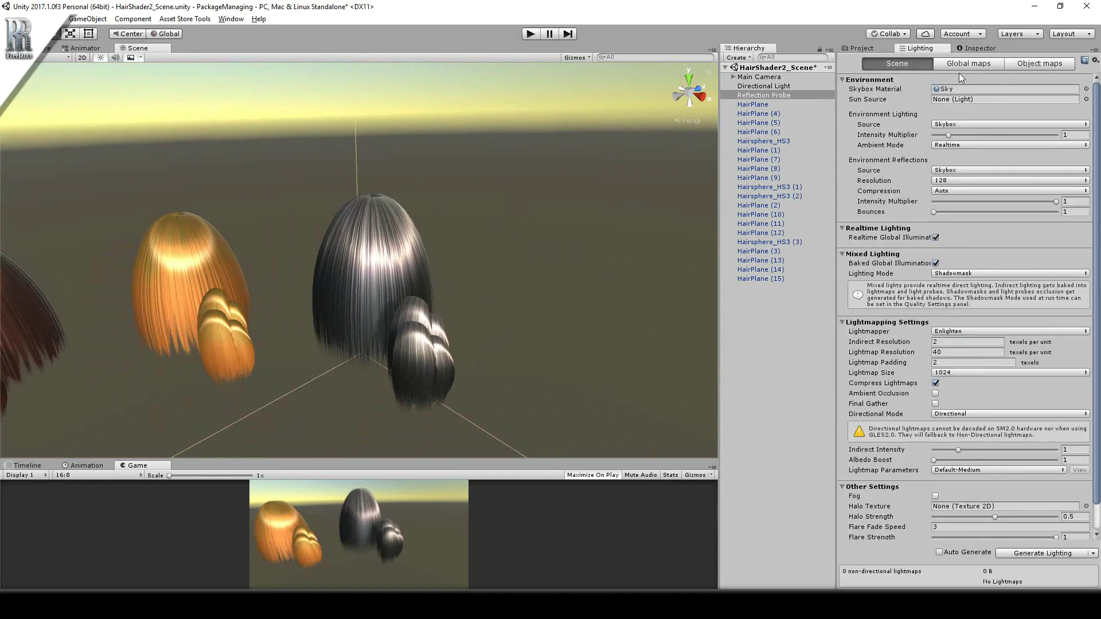
left_click(952, 87)
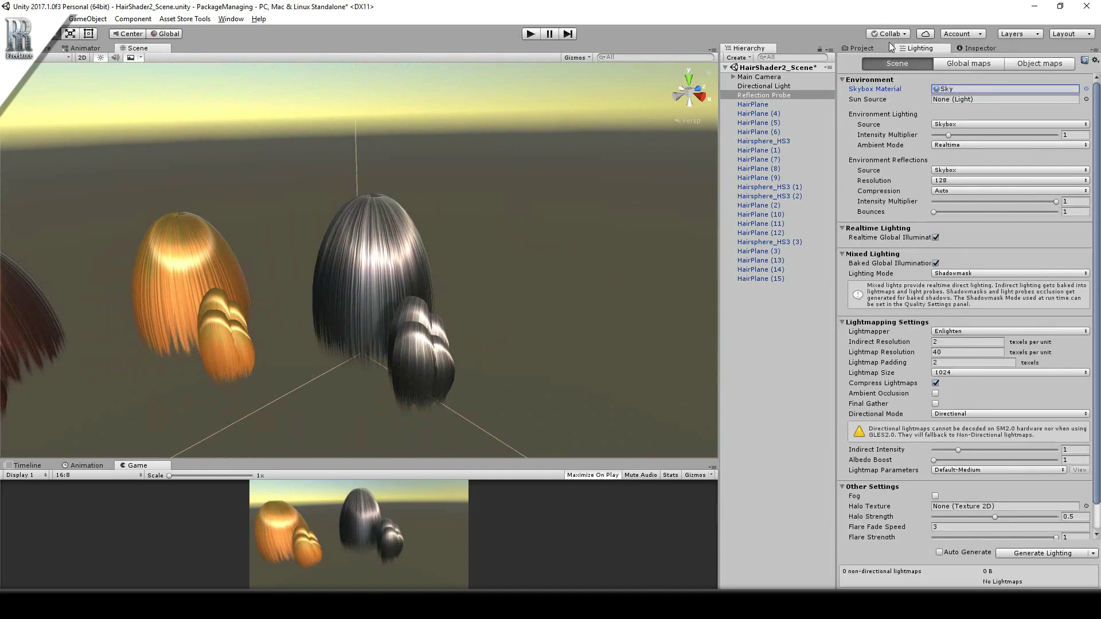
left_click(975, 48)
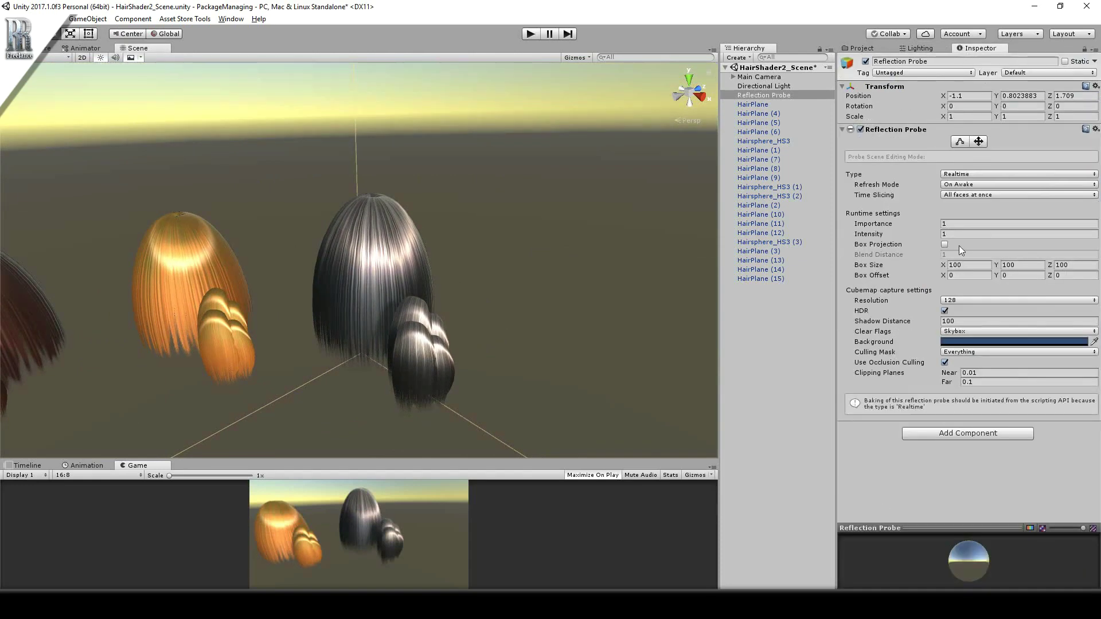
left_click(862, 48)
left_click(920, 124)
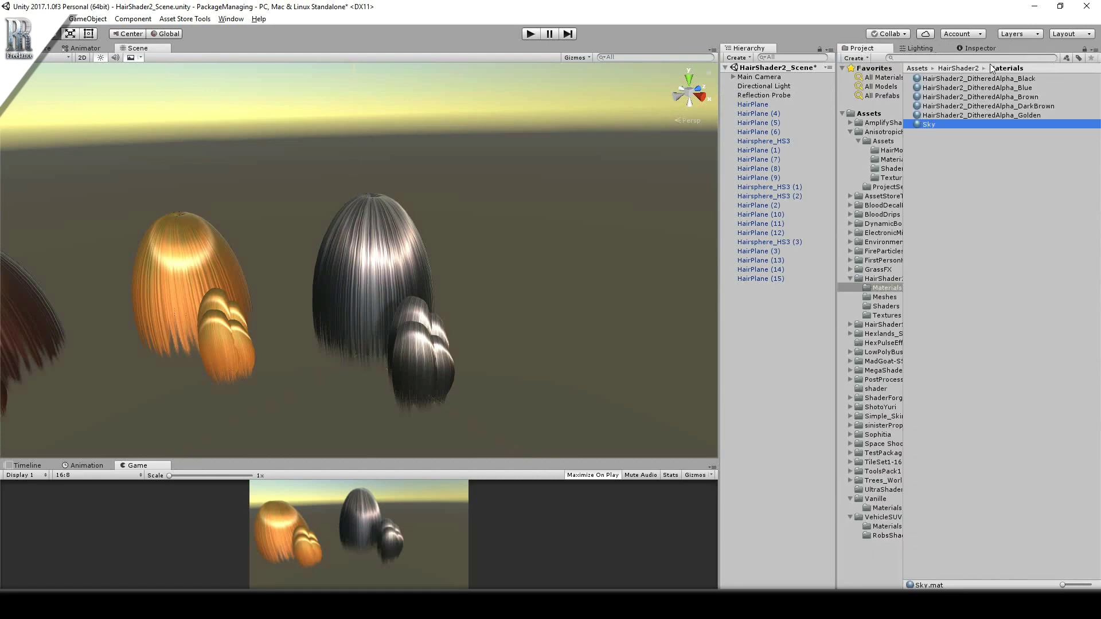
left_click(981, 49)
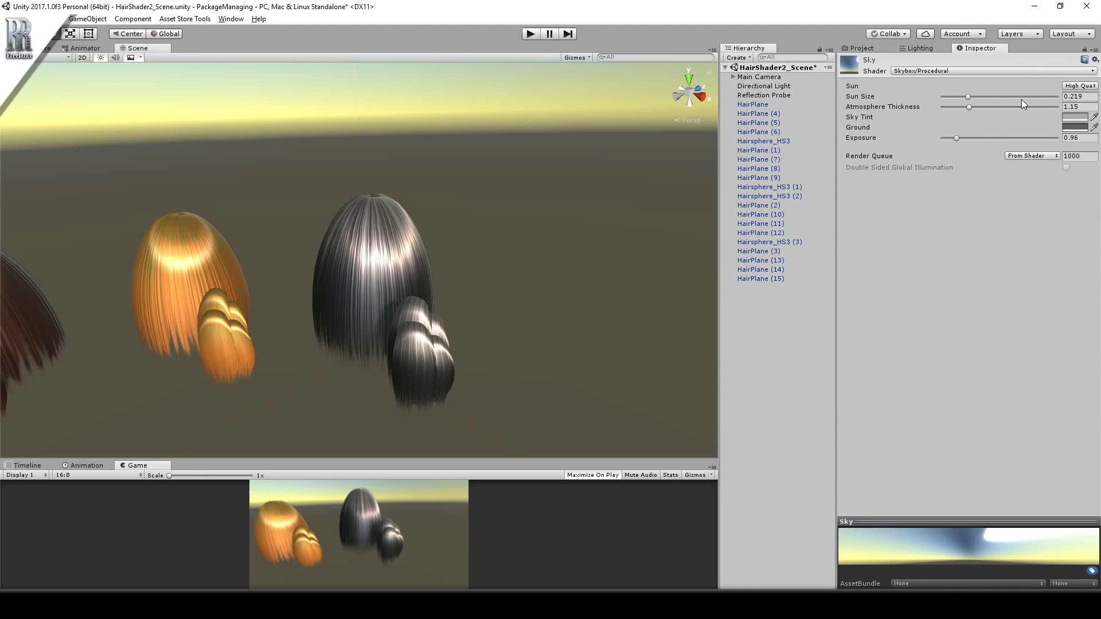
- Adjust the Sky material's sun and exposure, and lower its Atmosphere Thickness for a dark blue sky
left_click_drag(980, 98, 1004, 107)
mouse_move(958, 137)
left_mouse_down()
mouse_move(969, 137)
mouse_move(956, 138)
left_mouse_up()
left_click_drag(969, 105, 948, 105)
- Disable and re-enable the Reflection Probe component to refresh its reflections from the darker sky
left_click(765, 95)
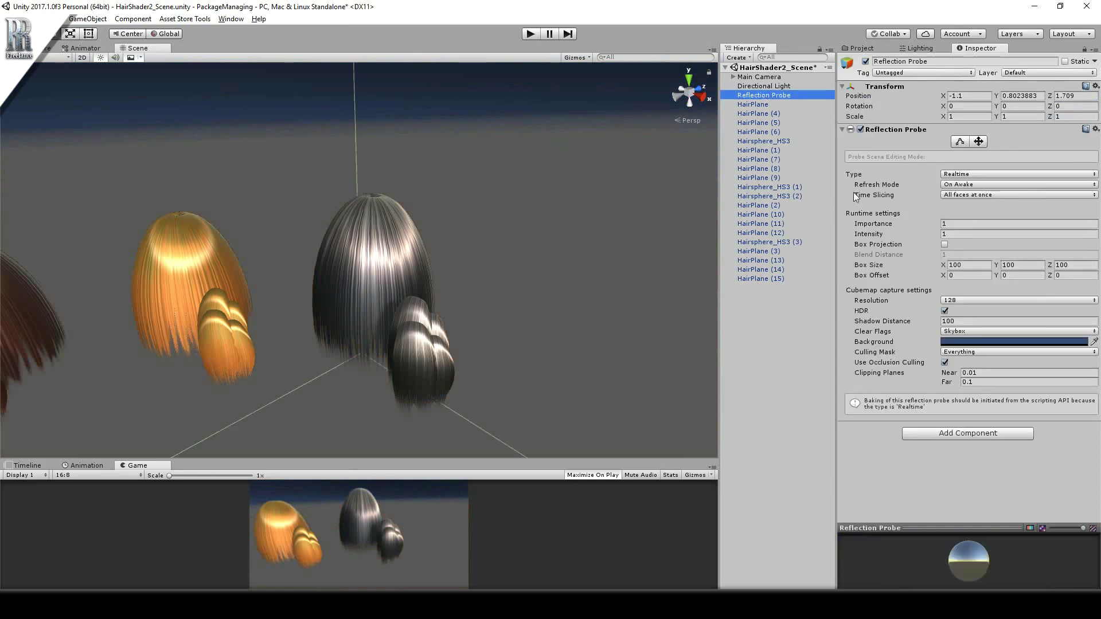
left_click(860, 131)
left_click(860, 131)
left_click_drag(590, 199, 499, 166, "alt")
- Set the Directional Light's colour to muted blue-grey 637587FF and its intensity to 1
left_click(764, 86)
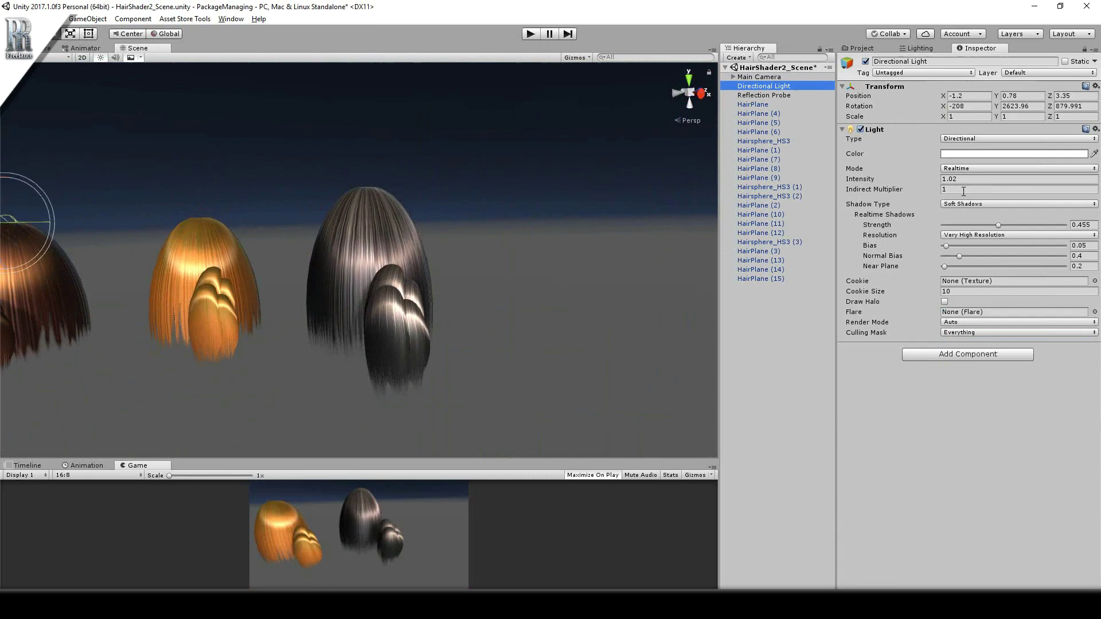
left_click(965, 153)
left_click_drag(742, 430, 743, 400)
left_click_drag(672, 373, 665, 404)
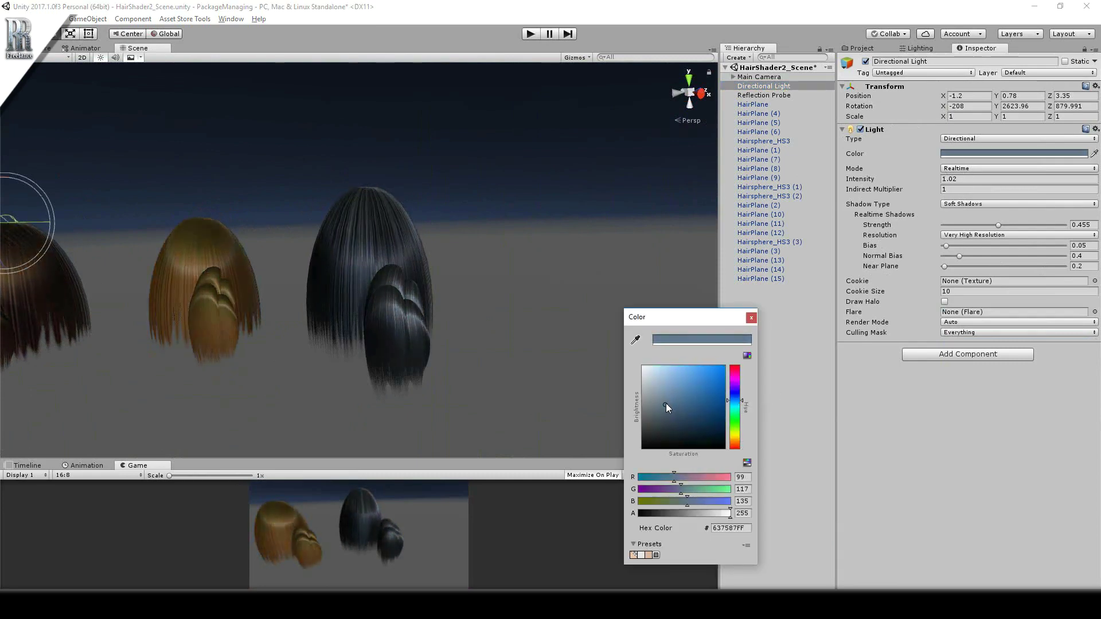
left_click(751, 318)
left_click(973, 179)
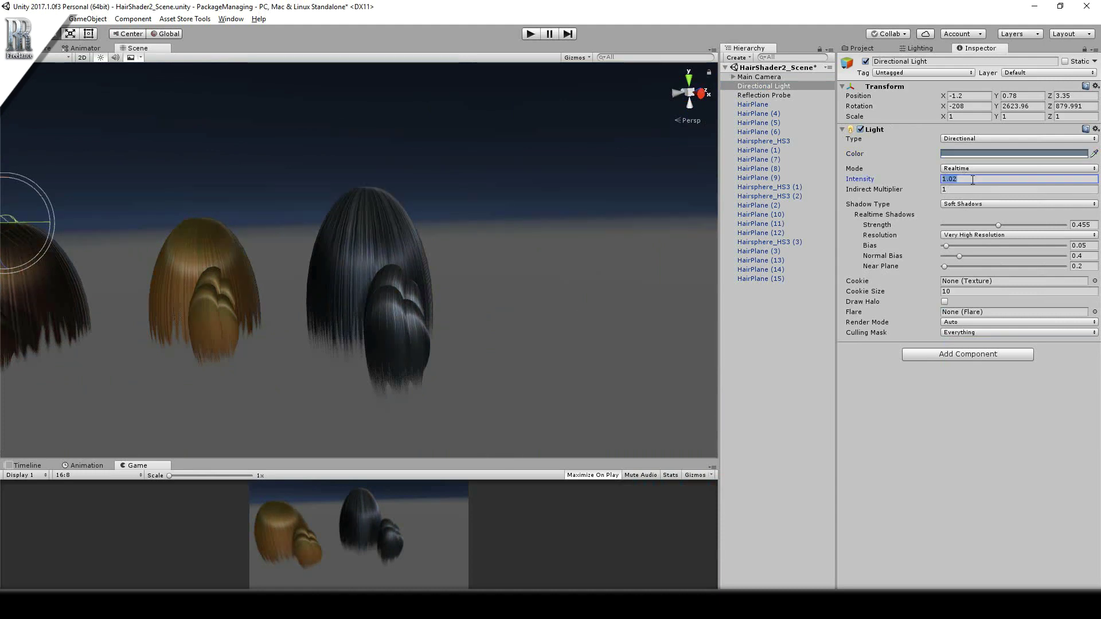
- Examine the row of hair samples under the dim blue lighting and review the Reflection Probe and scene lighting settings
left_click(759, 77)
left_click(768, 96)
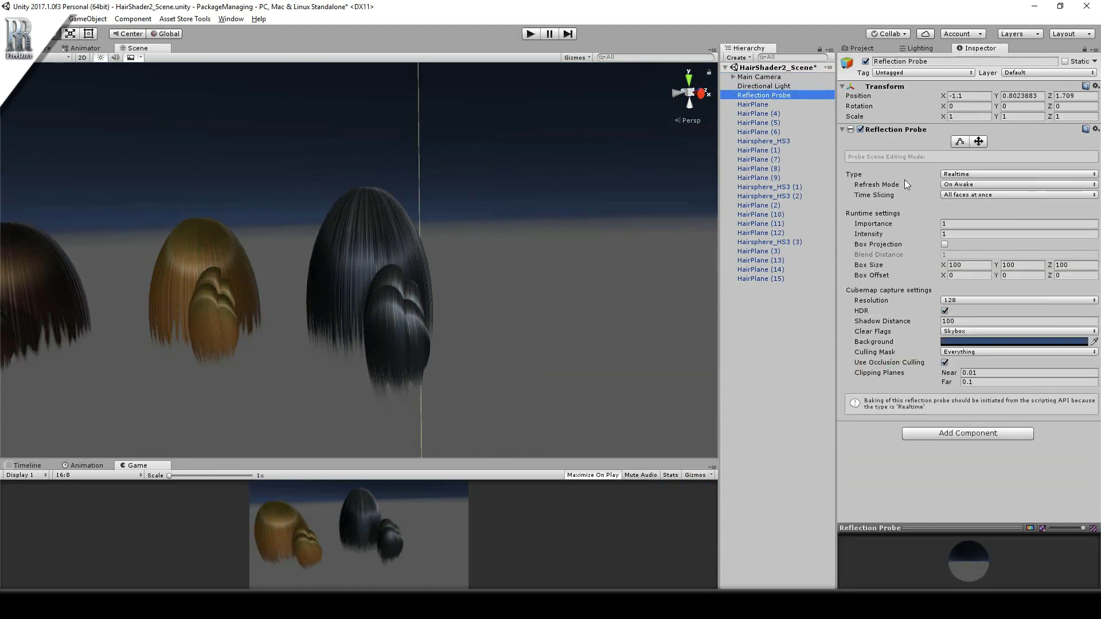
left_click_drag(448, 310, 498, 248, "alt")
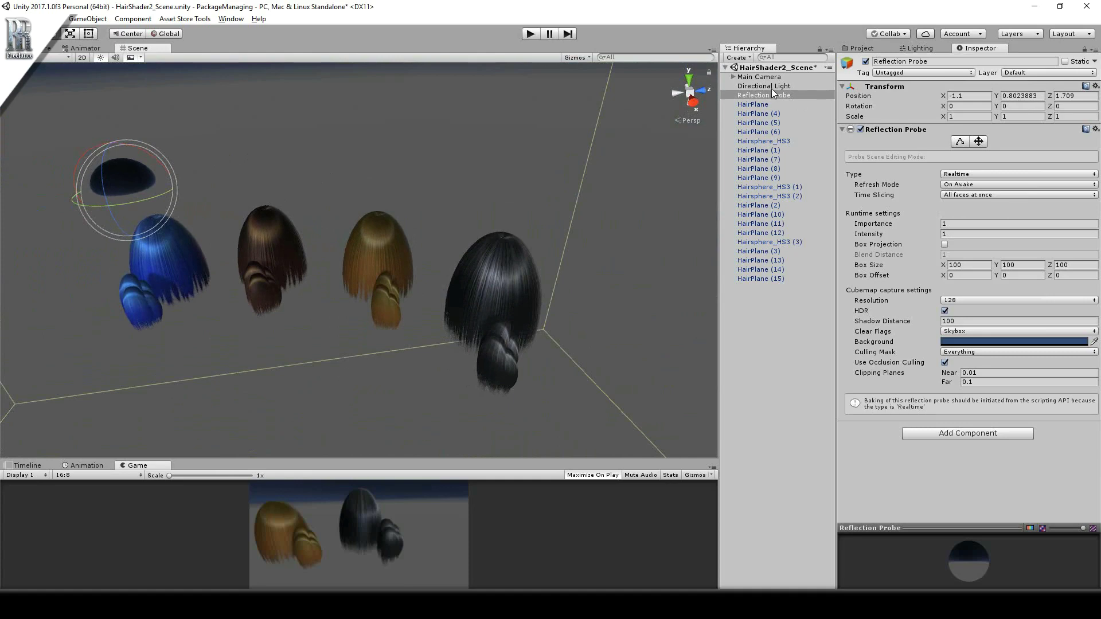
left_click(917, 48)
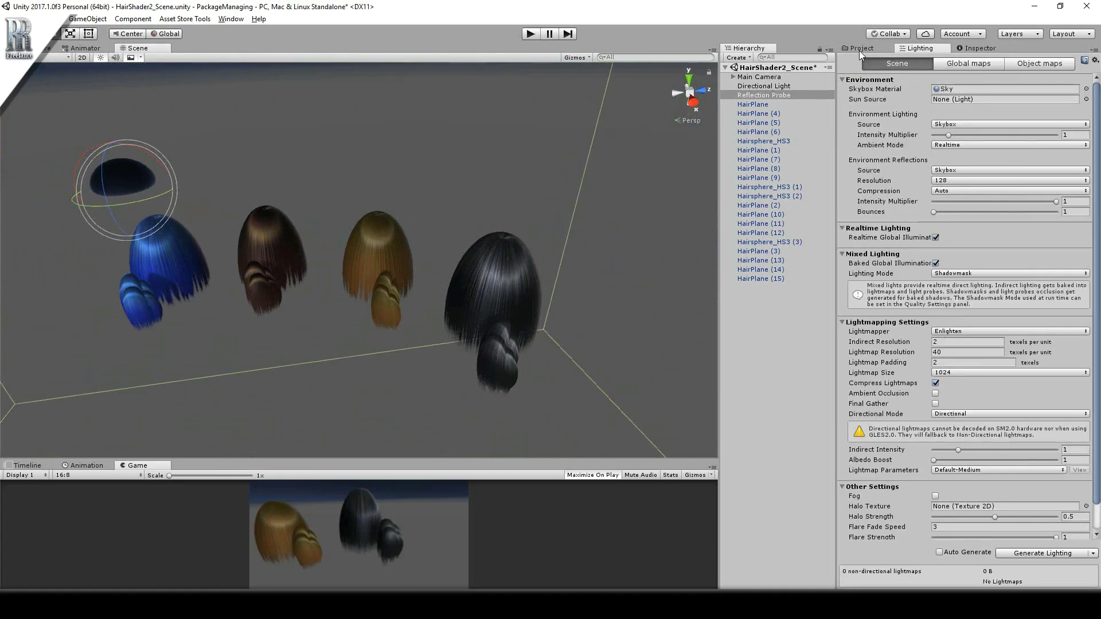
left_click_drag(465, 405, 523, 366, "alt")
left_click_drag(519, 278, 530, 297, "alt")
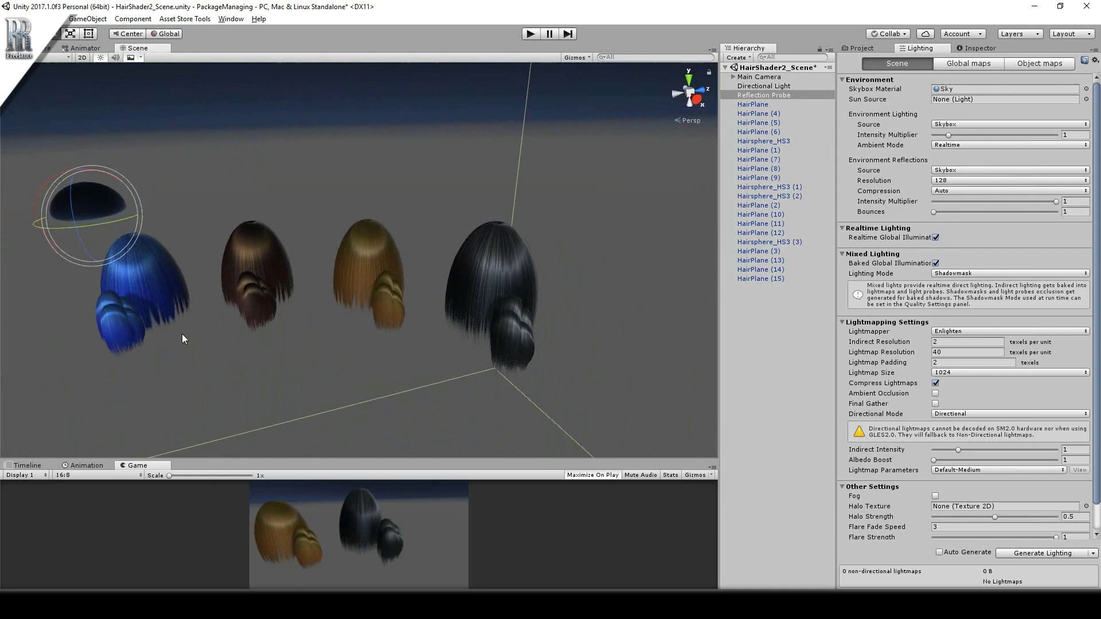
left_click(982, 49)
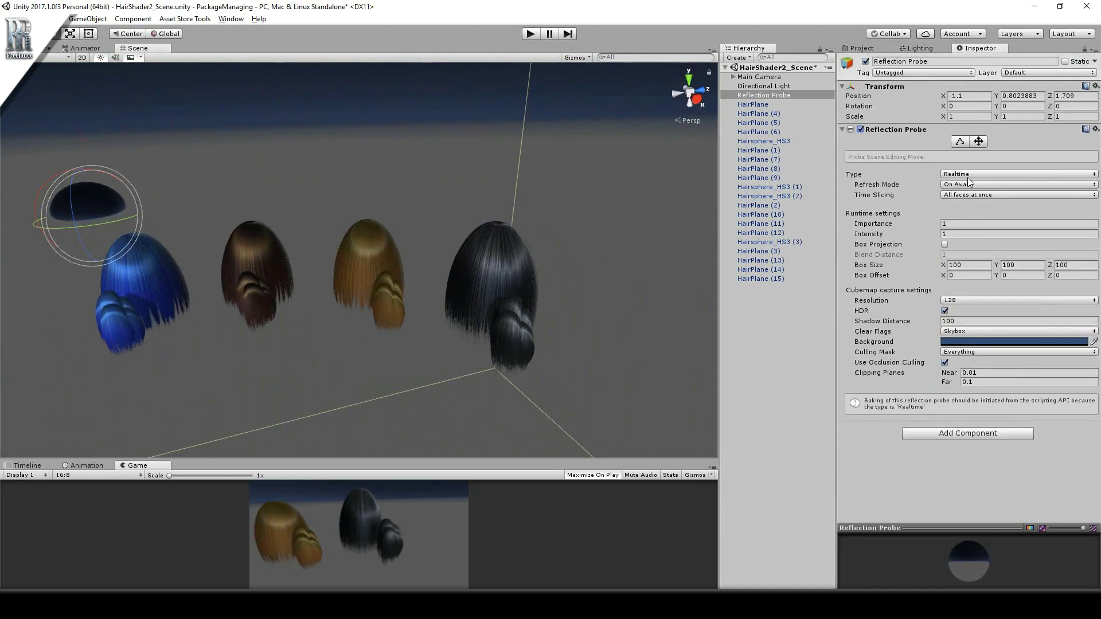